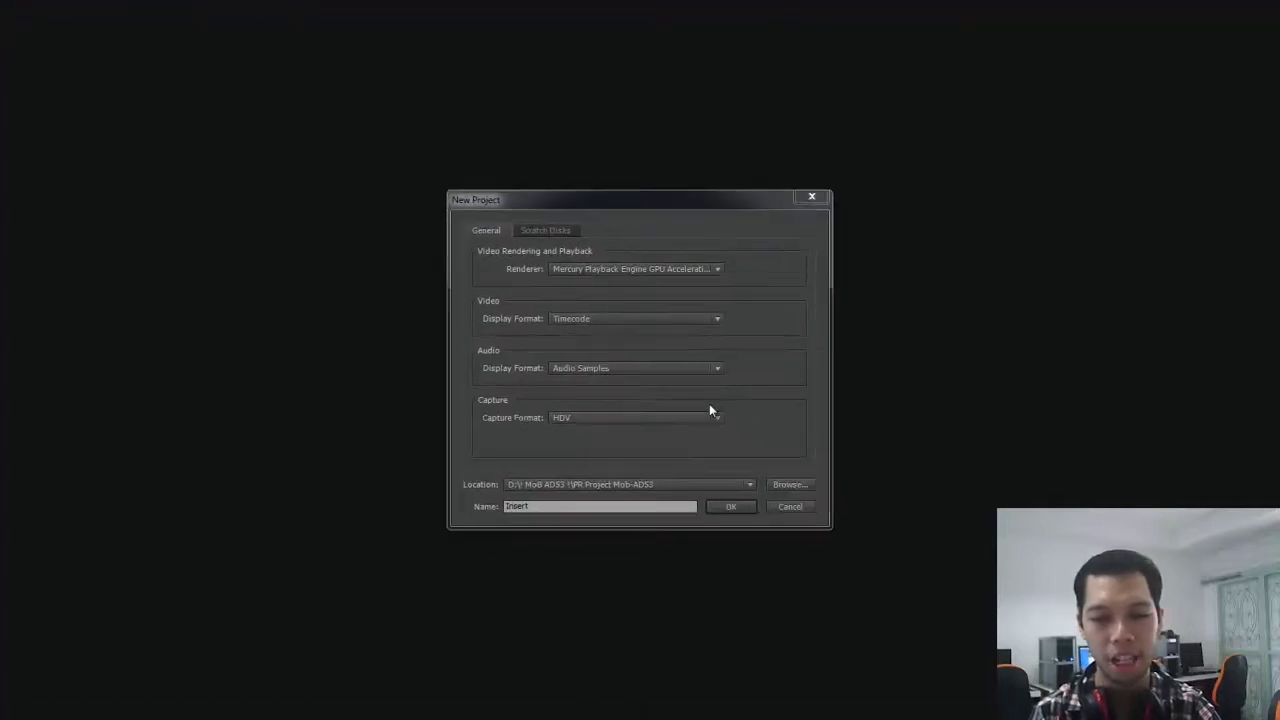
- Create the Insert project with HDV capture format, overwriting the existing Insert project
{"action": "left_click", "coordinate": [697, 412]}
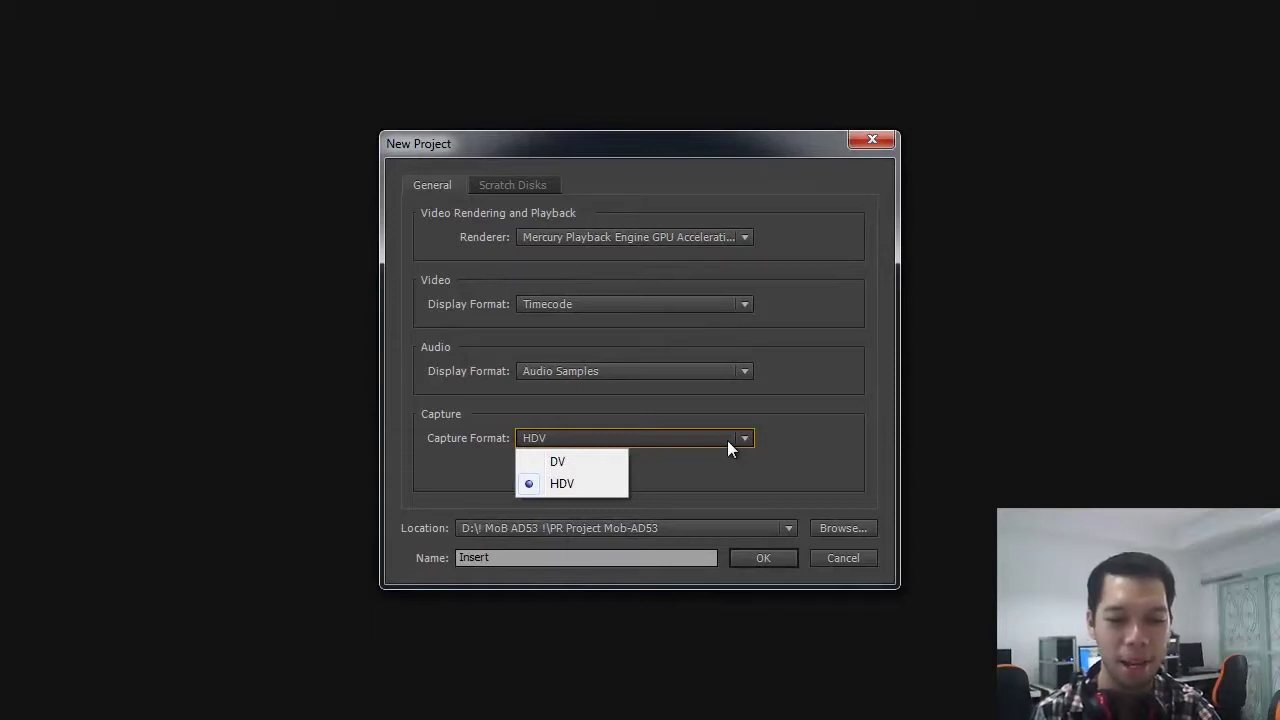
{"action": "left_click", "coordinate": [726, 441]}
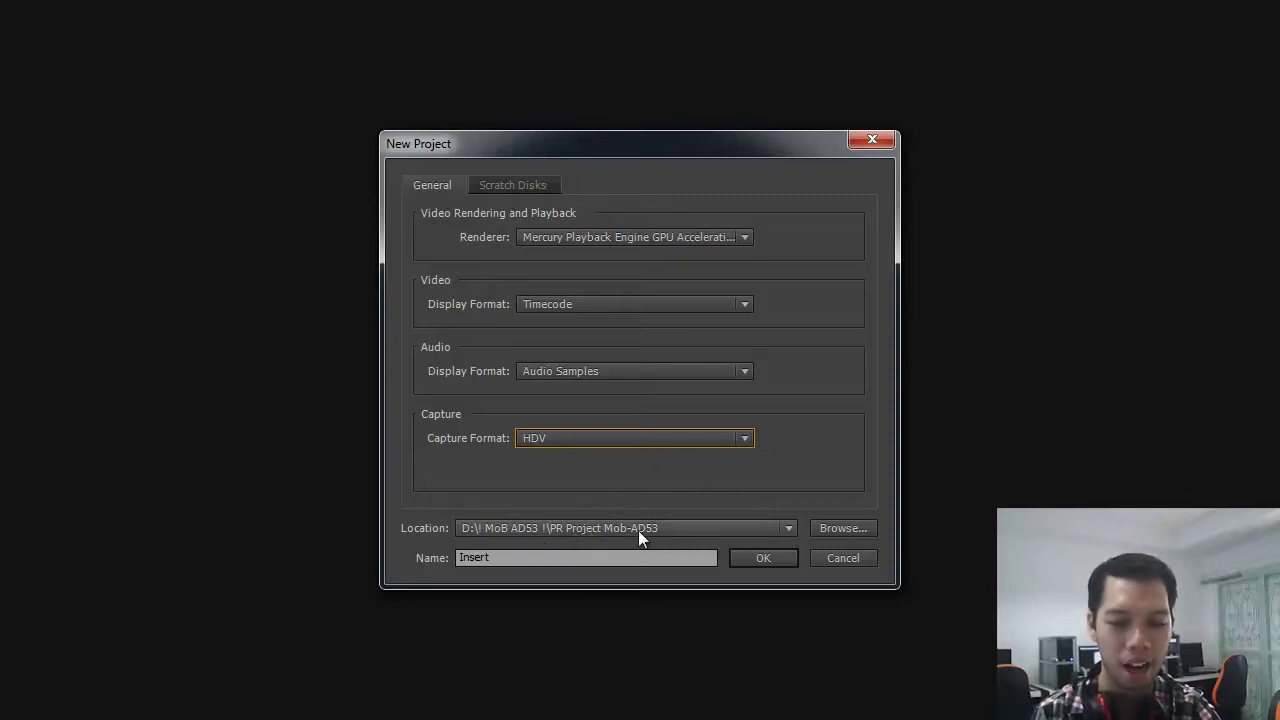
{"action": "left_click", "coordinate": [525, 560]}
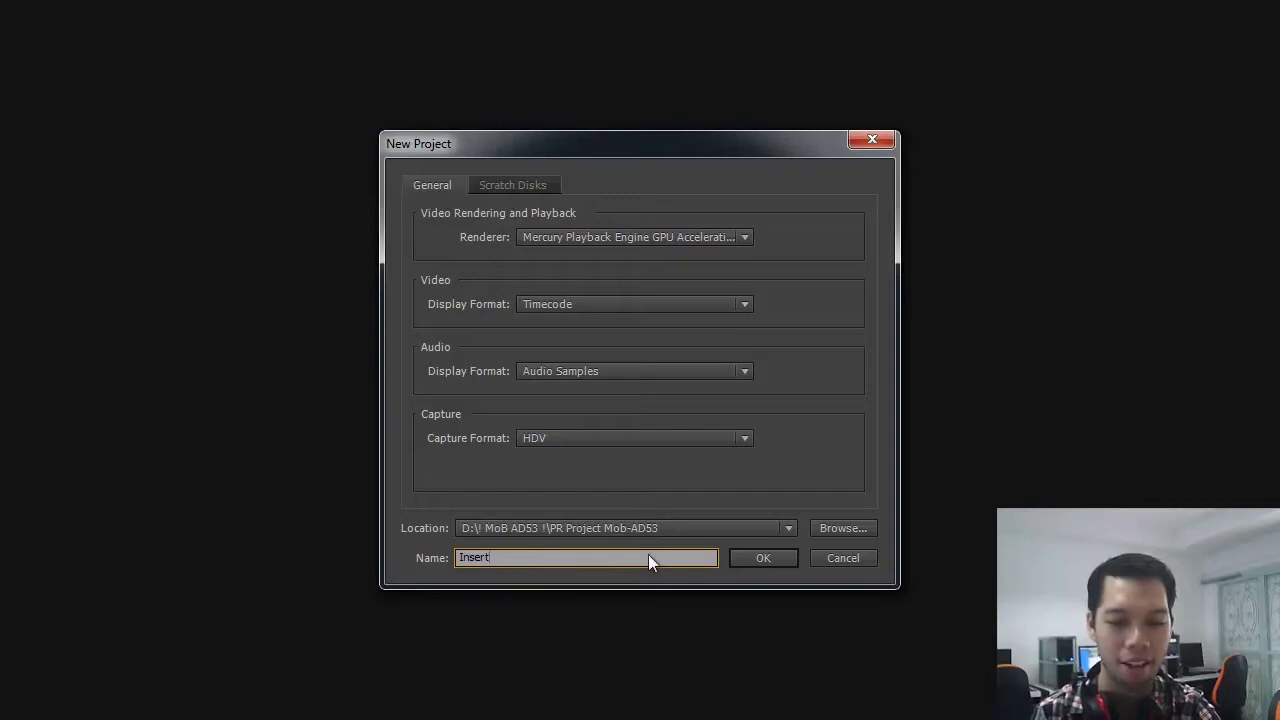
{"action": "left_click", "coordinate": [766, 558]}
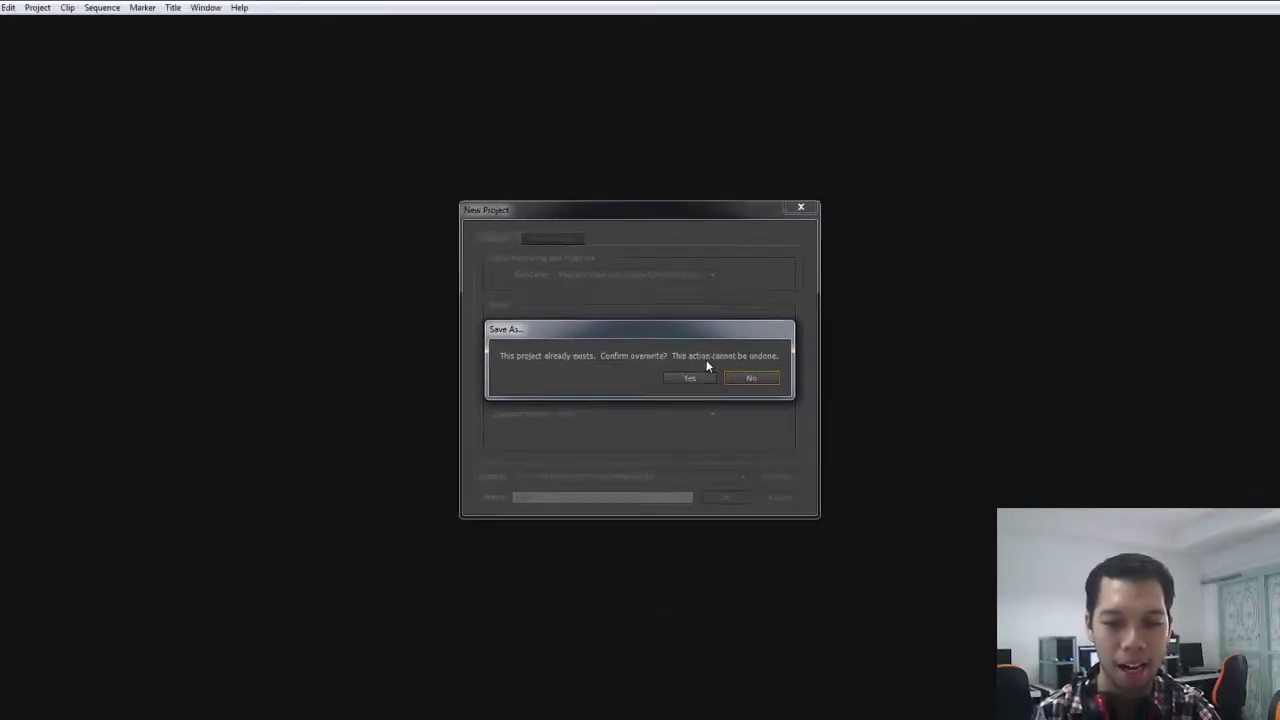
{"action": "left_click", "coordinate": [690, 377]}
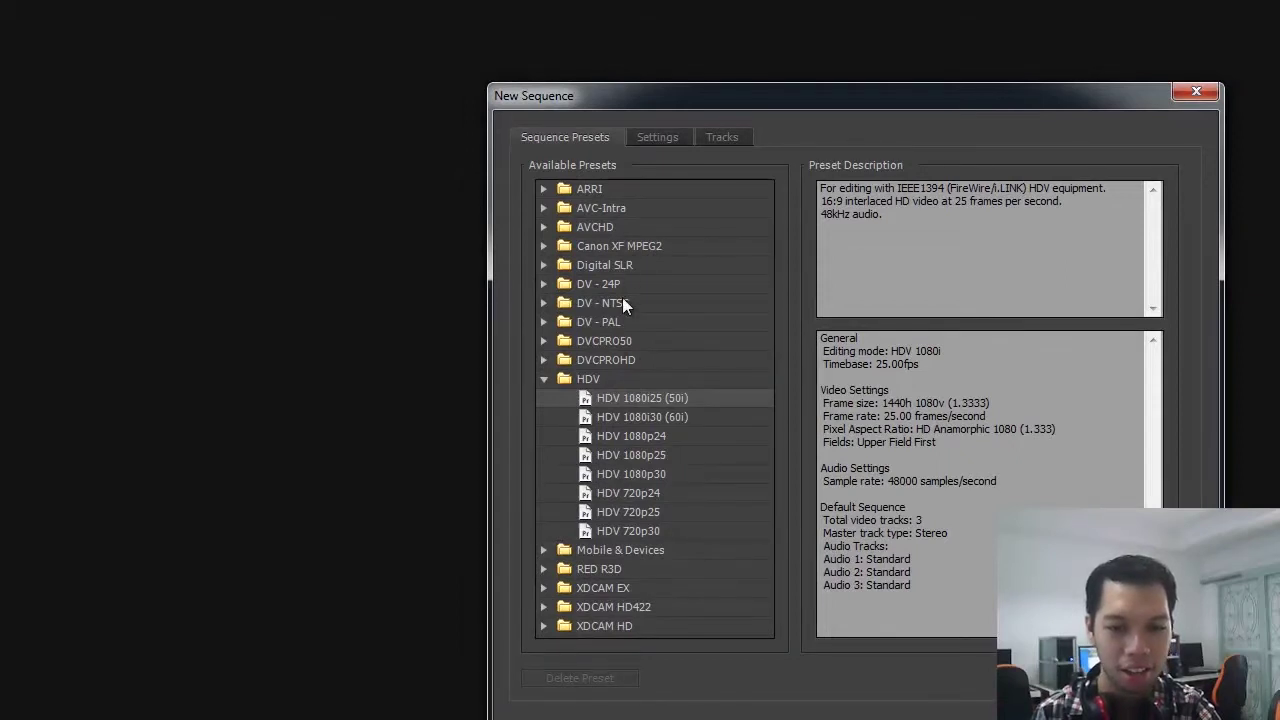
- Set the sequence Editing Mode to Custom and bring forward the VDO From Samsung folder
{"action": "left_click", "coordinate": [662, 139]}
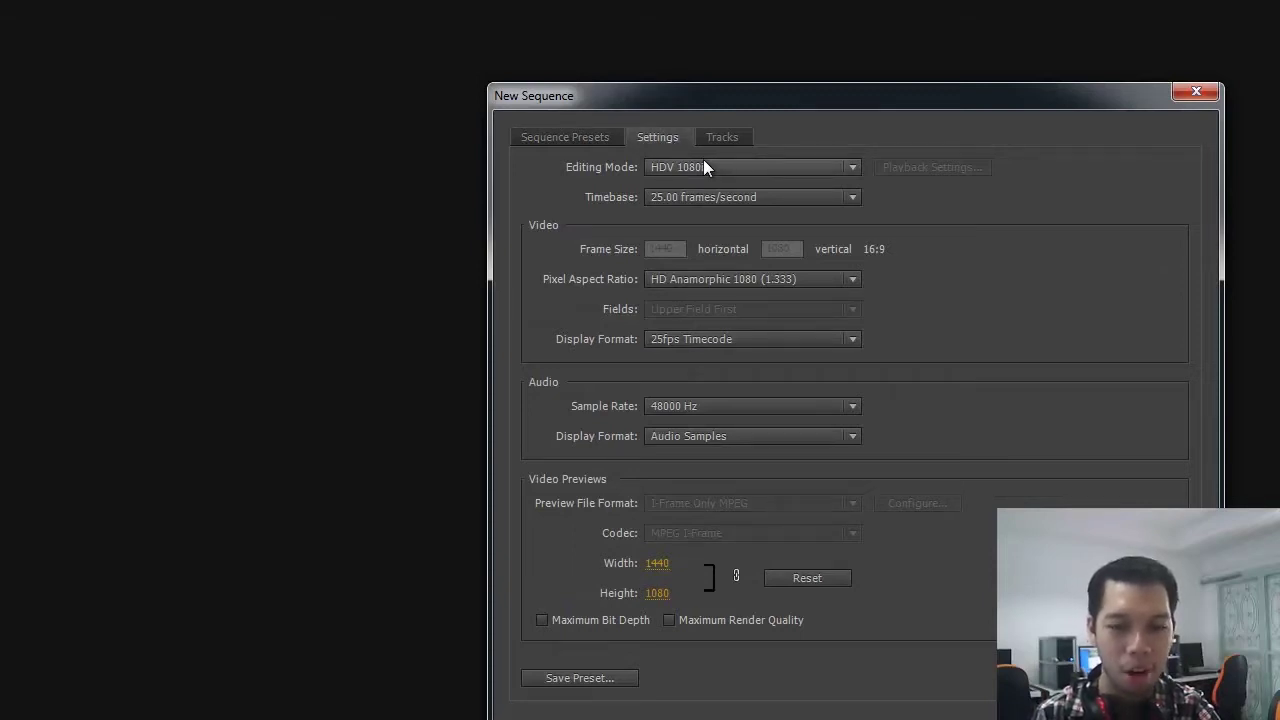
{"action": "left_click", "coordinate": [704, 165]}
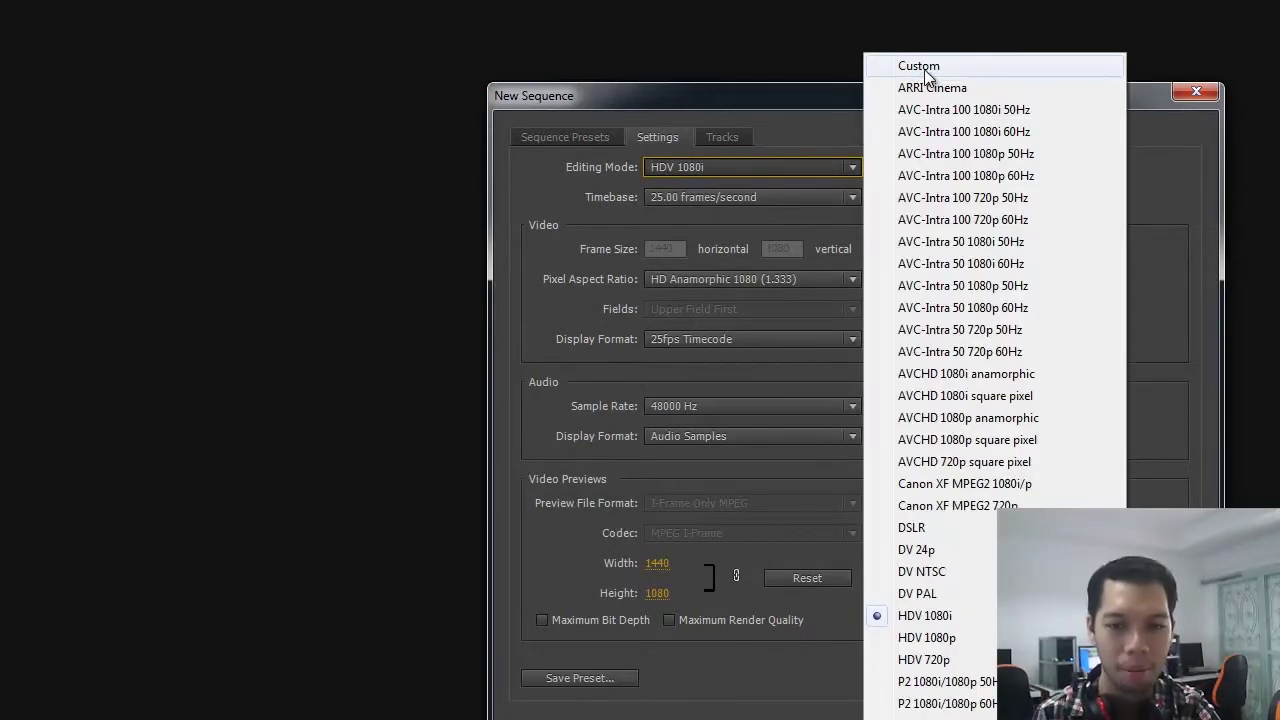
{"action": "left_click", "coordinate": [925, 70]}
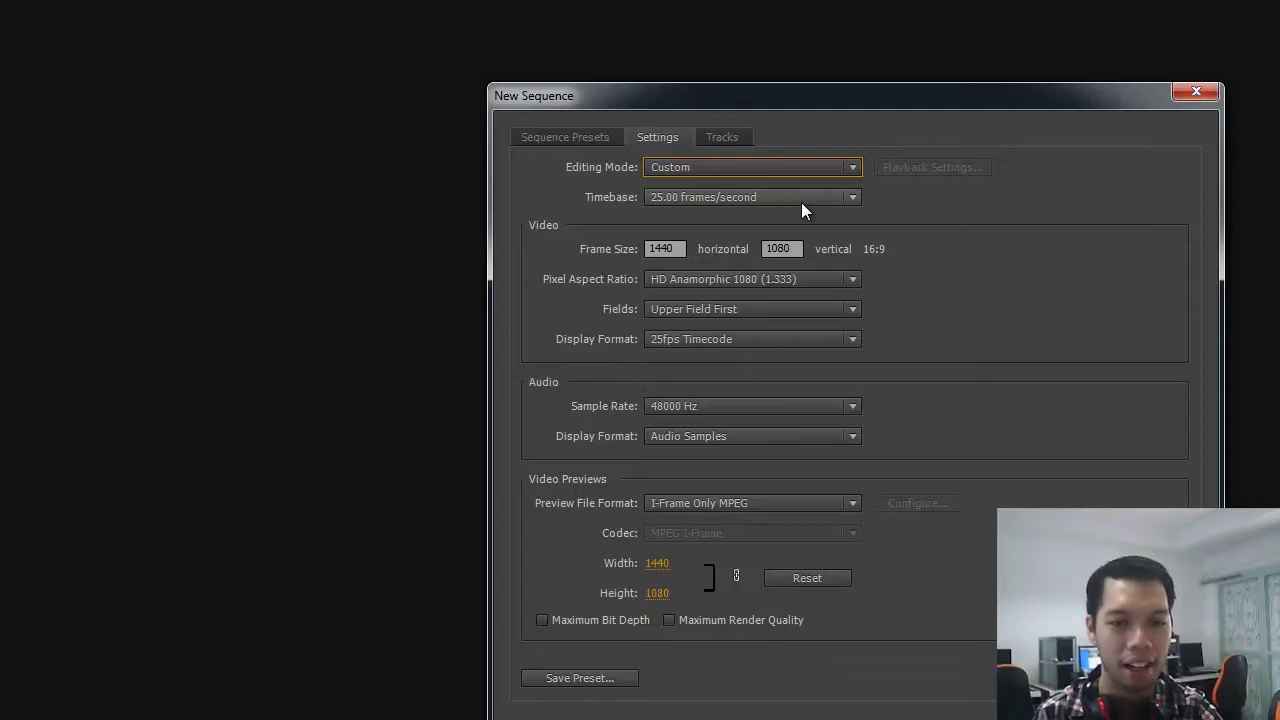
{"action": "key", "text": "alt+Tab"}
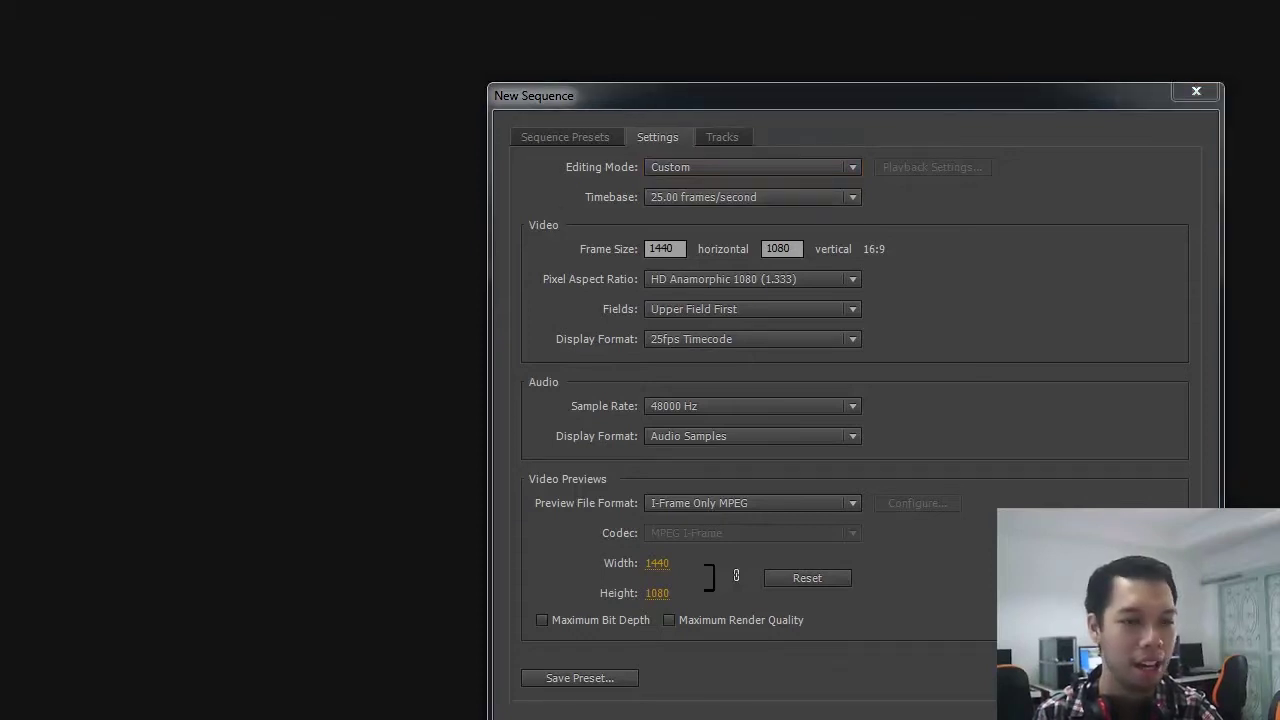
{"action": "left_click_drag", "start_coordinate": [630, 63], "coordinate": [631, 56]}
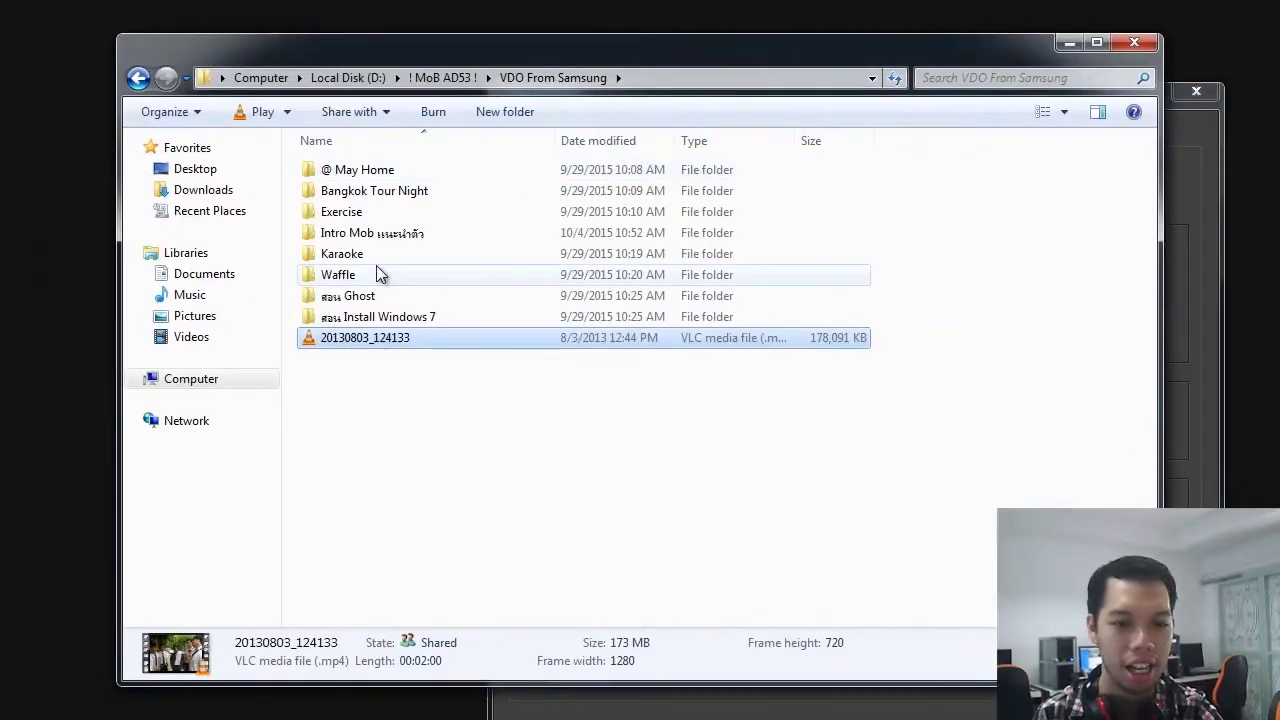
- Show the Details tab of the video file's Properties
{"action": "right_click", "coordinate": [358, 341]}
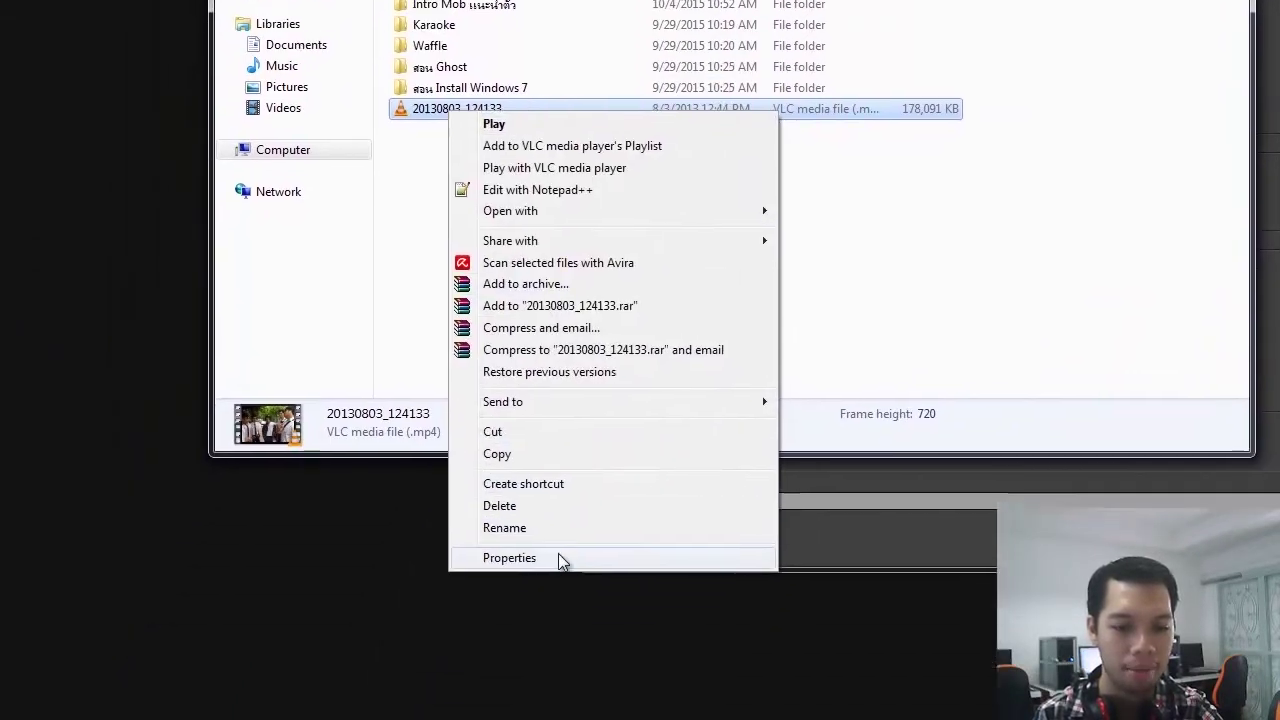
{"action": "left_click", "coordinate": [455, 719]}
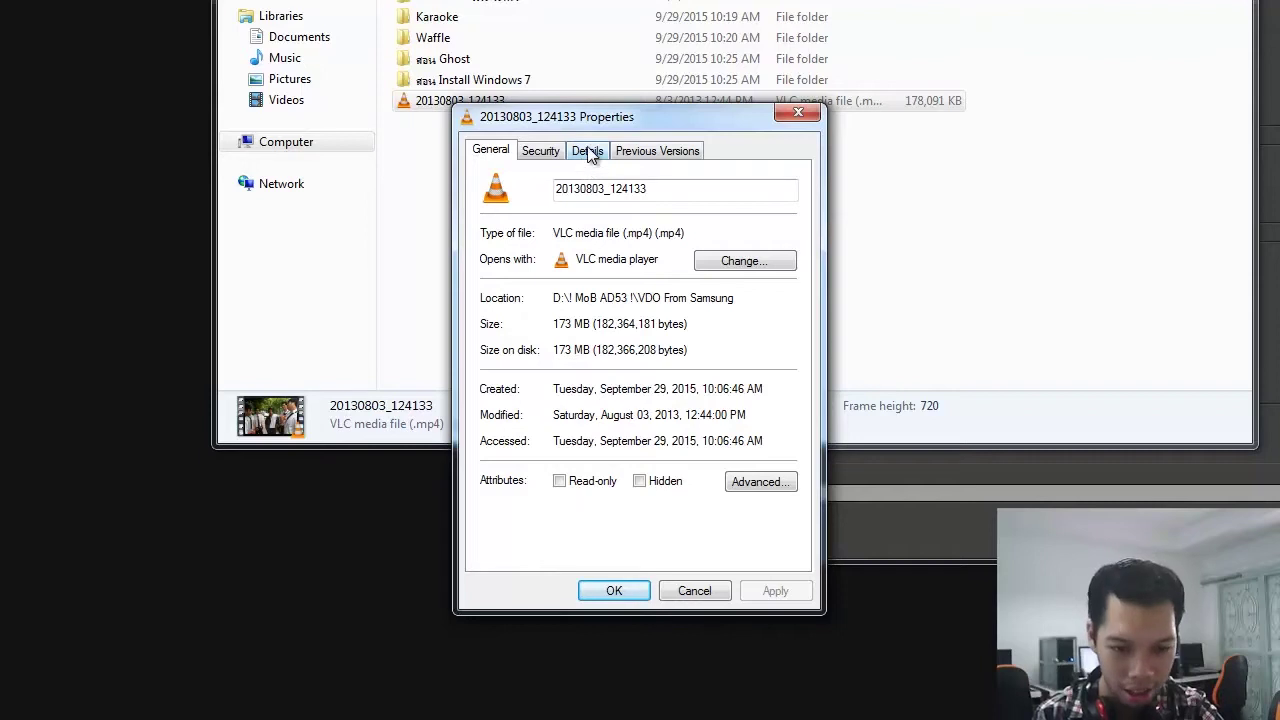
{"action": "left_click", "coordinate": [589, 152]}
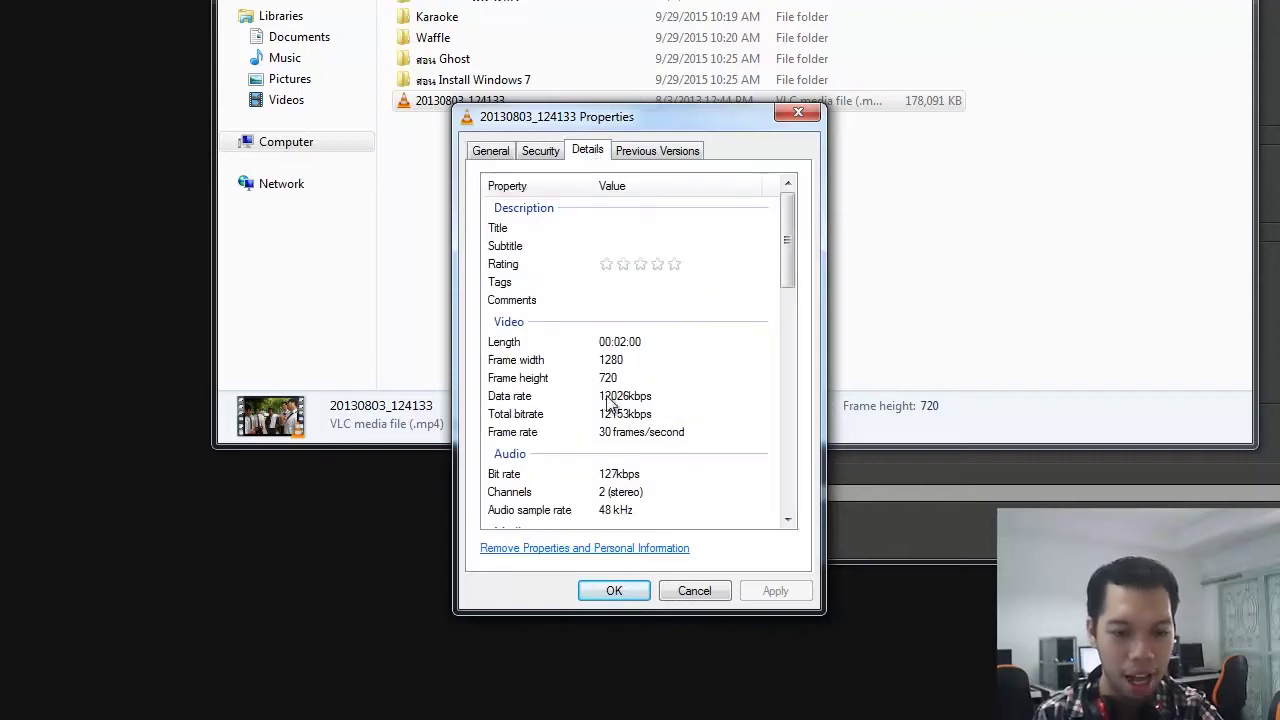
- Read the 1280×720 frame size and 30 frames/second rate, then close Properties
{"action": "left_click", "coordinate": [614, 436]}
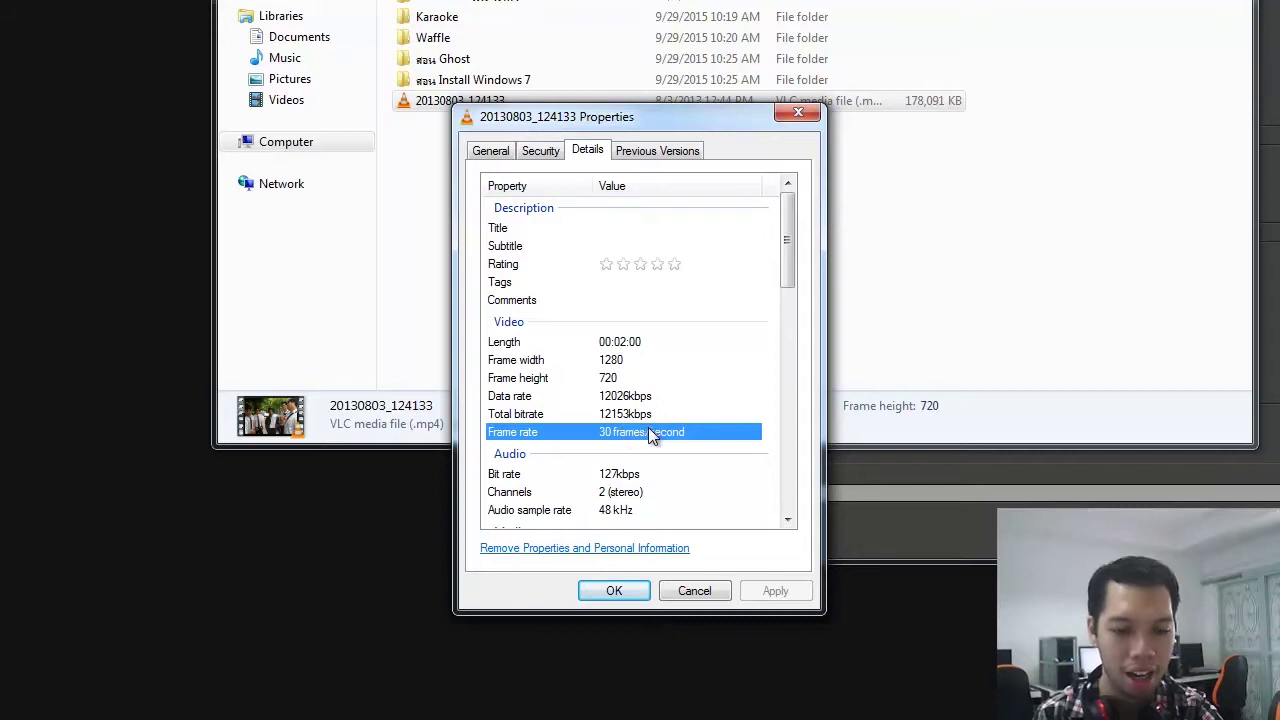
{"action": "left_click", "coordinate": [610, 377]}
{"action": "left_click", "coordinate": [625, 357]}
{"action": "left_click", "coordinate": [613, 374]}
{"action": "left_click", "coordinate": [624, 359]}
{"action": "left_click", "coordinate": [625, 378]}
{"action": "left_click", "coordinate": [626, 358]}
{"action": "left_click", "coordinate": [617, 382]}
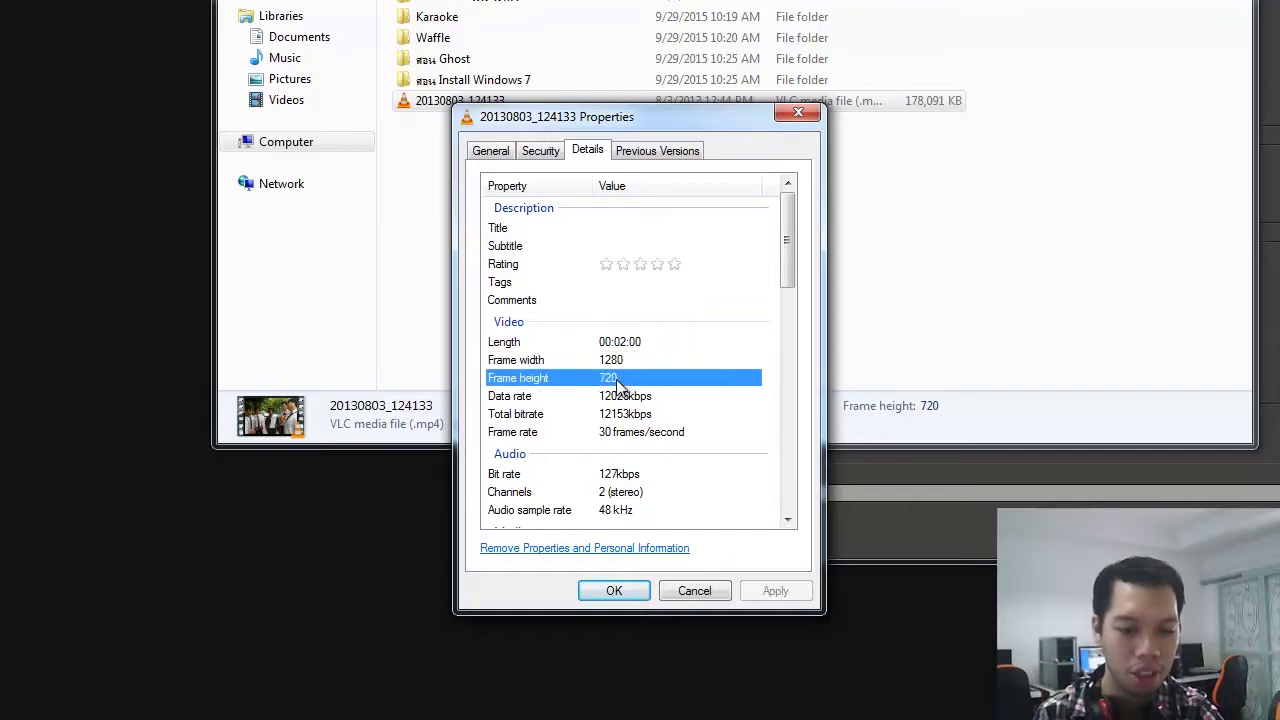
{"action": "left_click", "coordinate": [614, 590]}
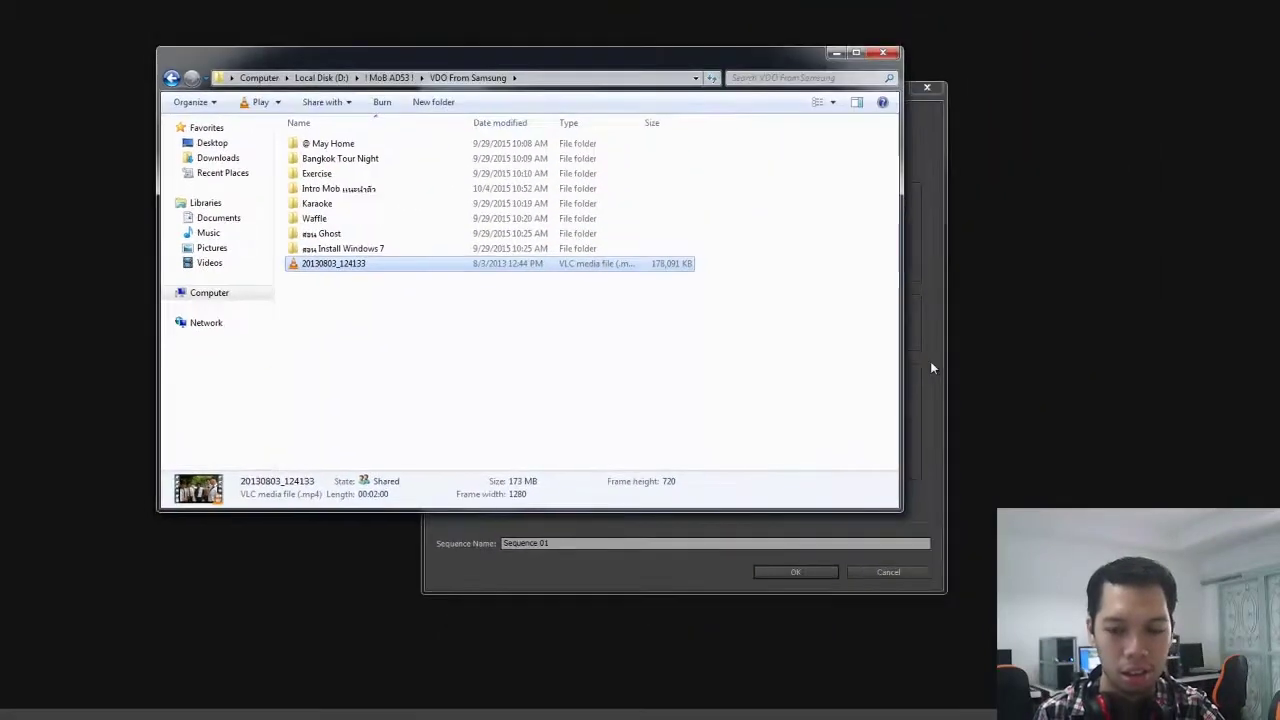
{"action": "left_click", "coordinate": [1232, 268]}
- Set frame size 1920×1080, Square Pixels (1.0) and No Fields (Progressive Scan)
{"action": "left_click", "coordinate": [514, 231]}
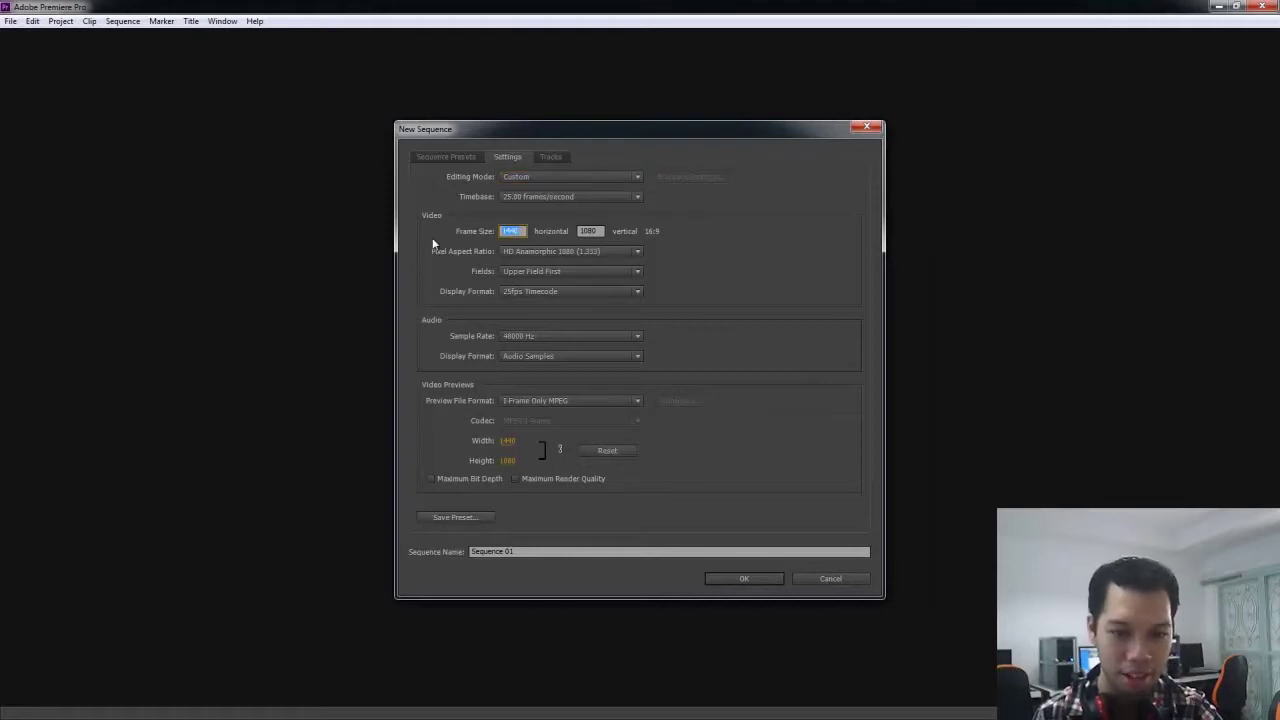
{"action": "type", "text": "192"}
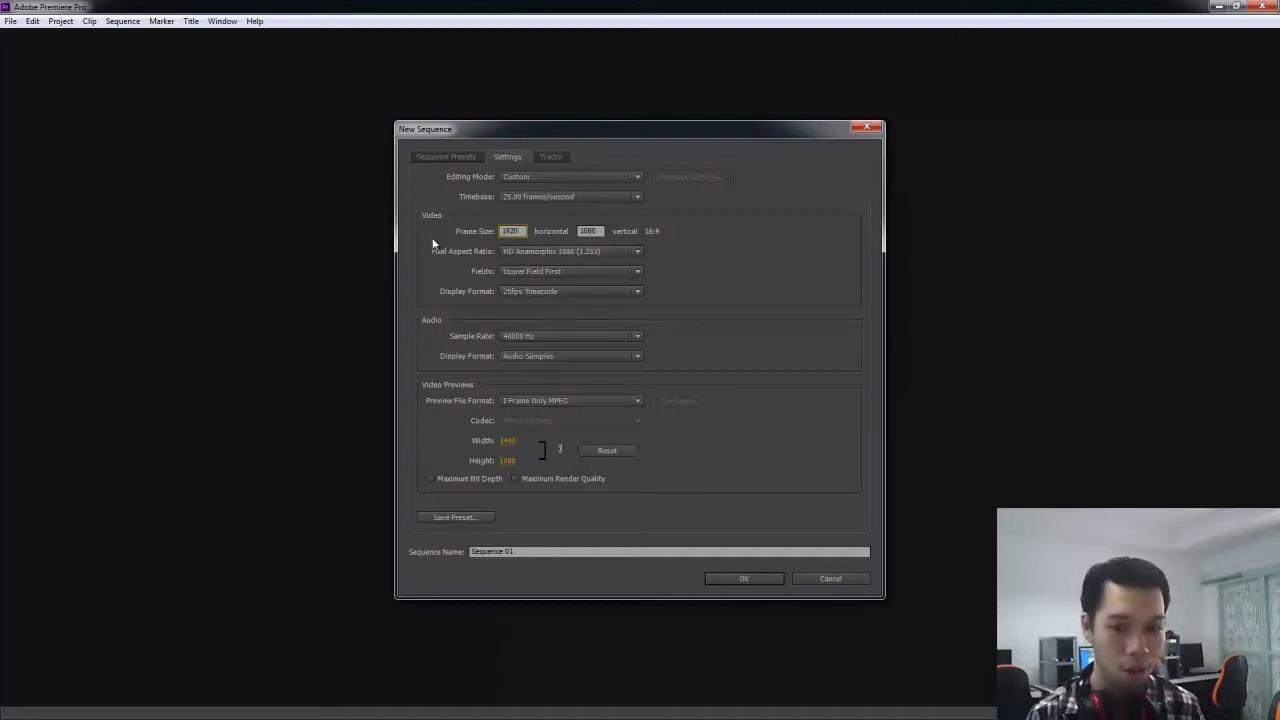
{"action": "key", "text": "Tab"}
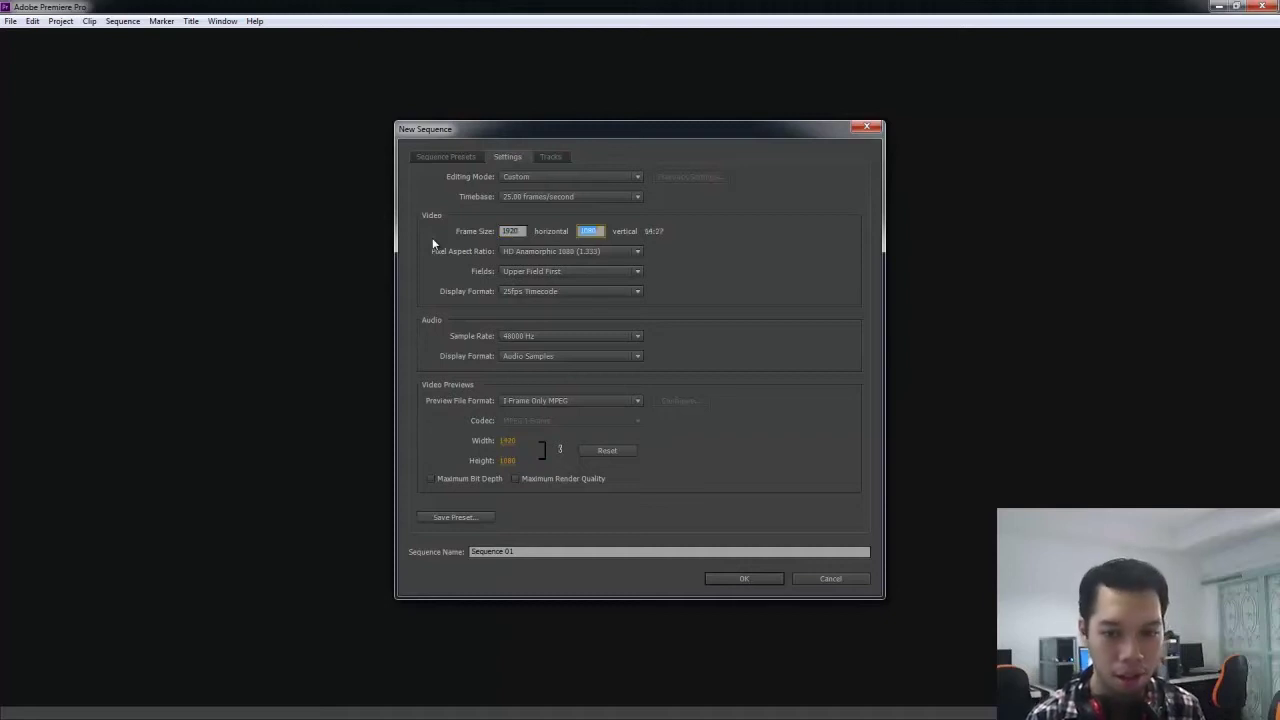
{"action": "type", "text": "108"}
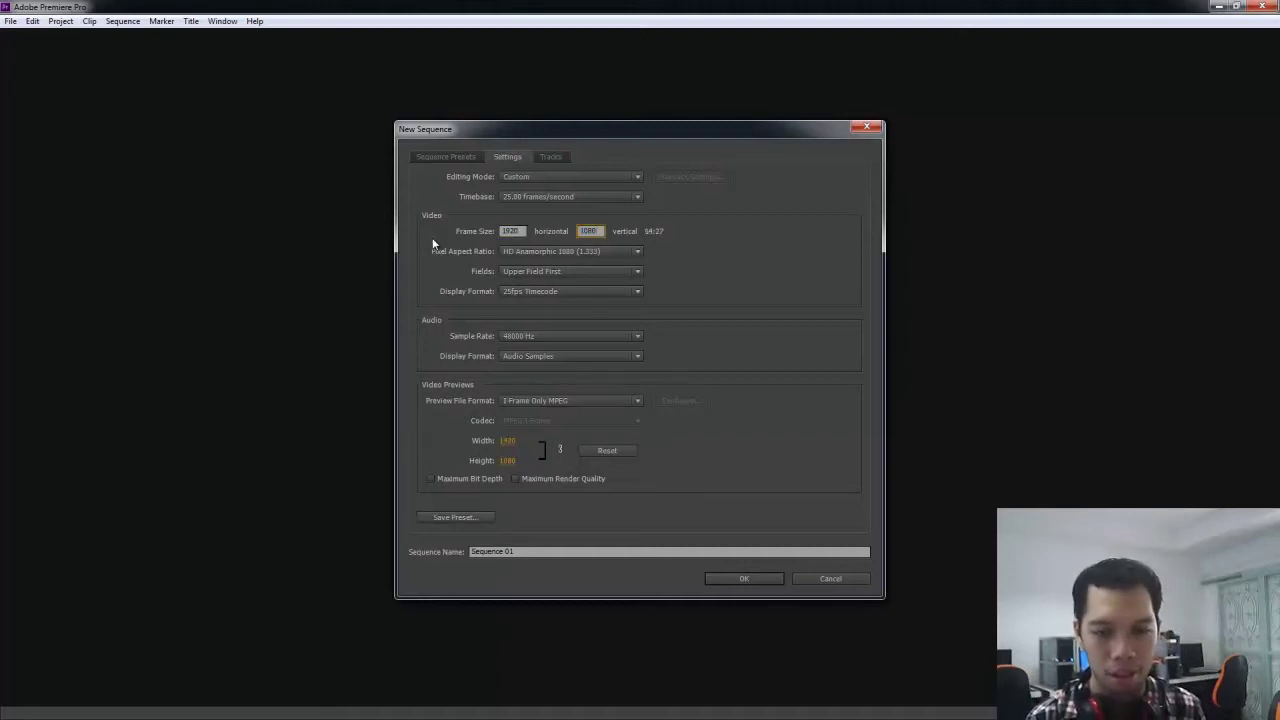
{"action": "left_click", "coordinate": [608, 255]}
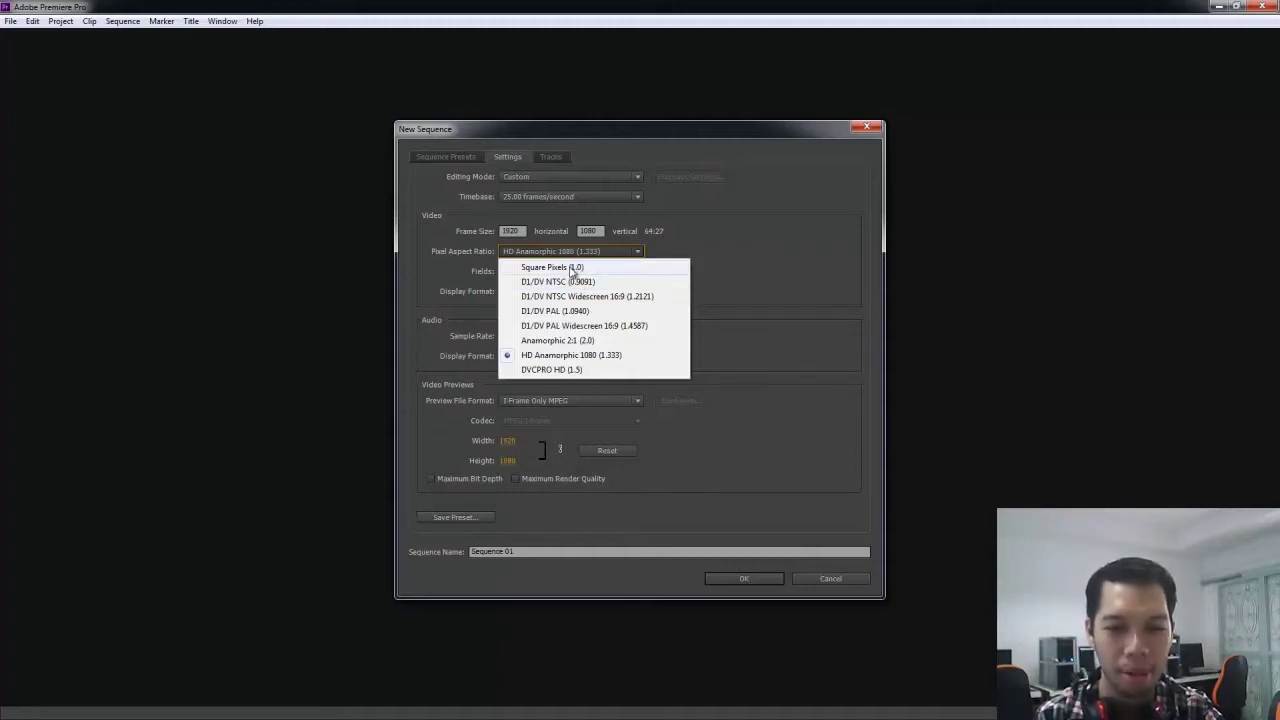
{"action": "left_click", "coordinate": [572, 270]}
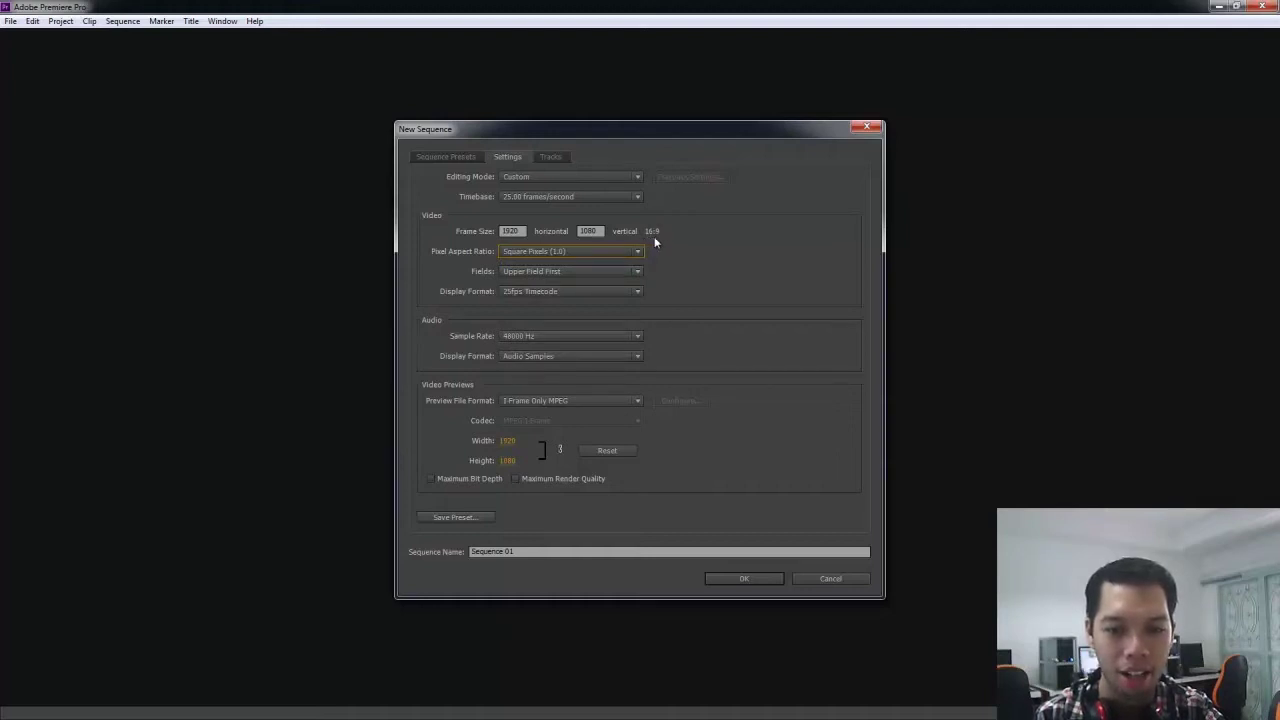
{"action": "left_click", "coordinate": [604, 270]}
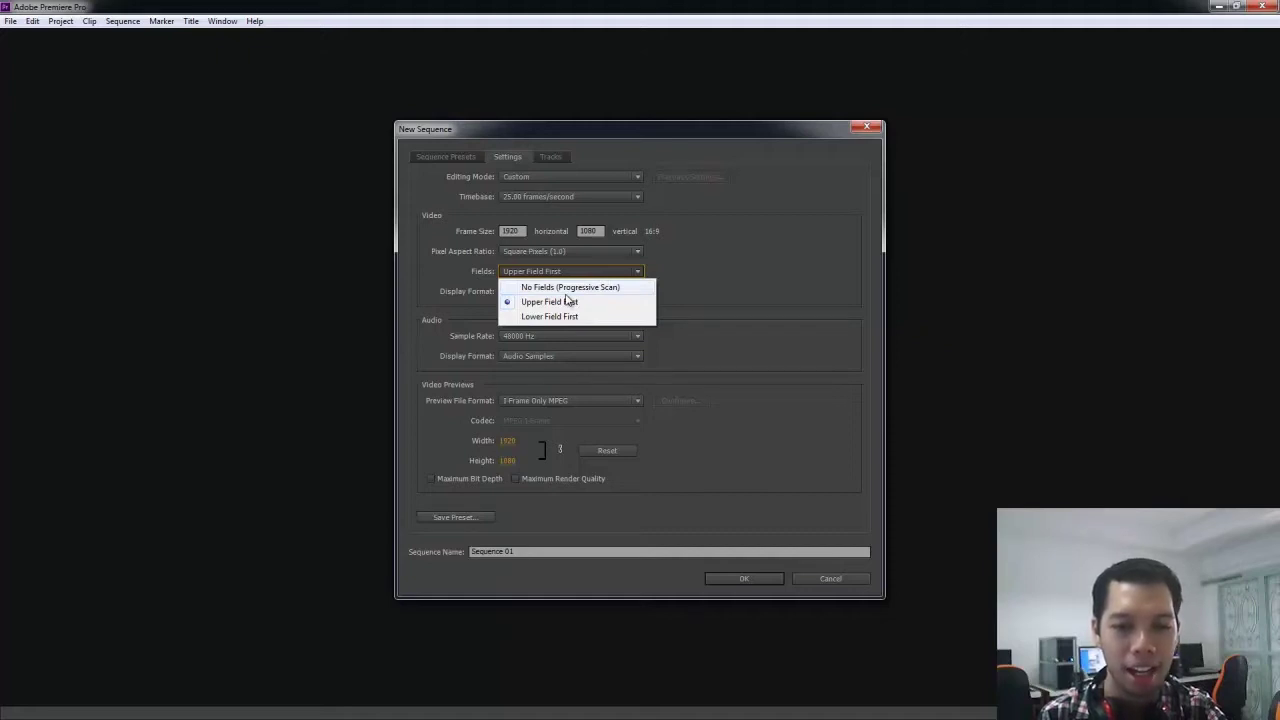
{"action": "left_click", "coordinate": [580, 288]}
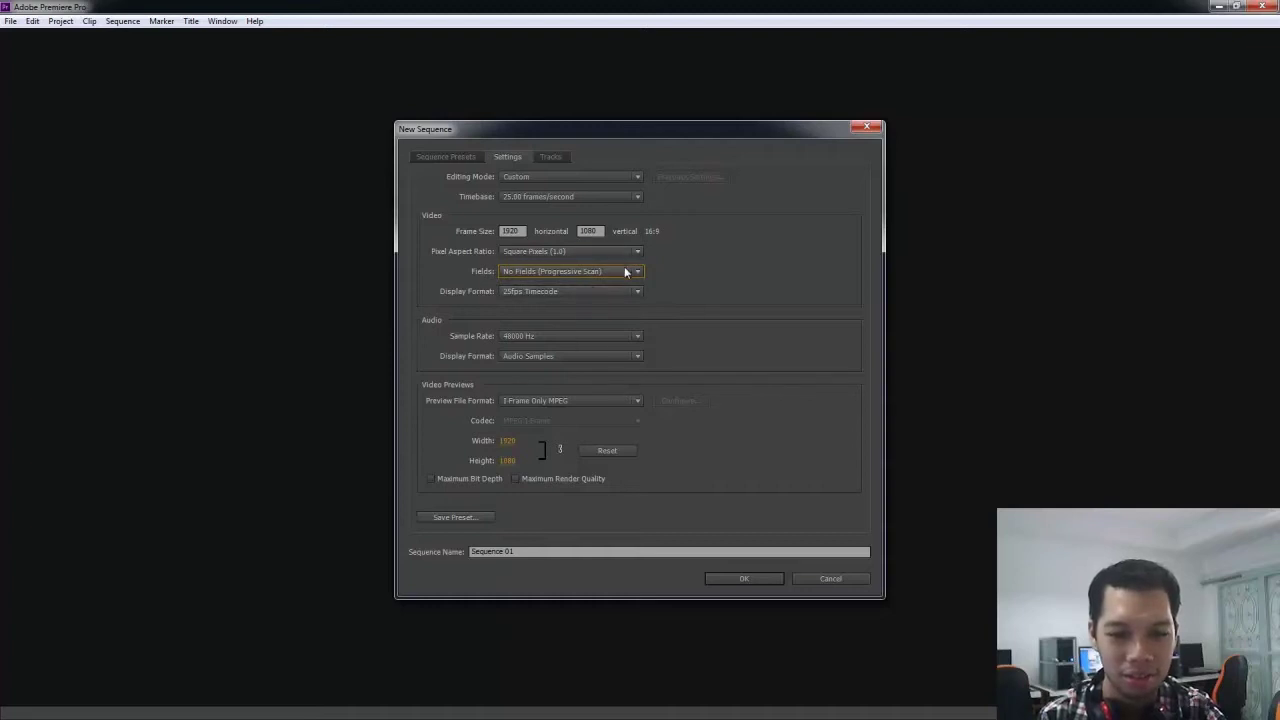
- Set the timebase to 30.00 frames/second and create Sequence 01
{"action": "left_click", "coordinate": [621, 199]}
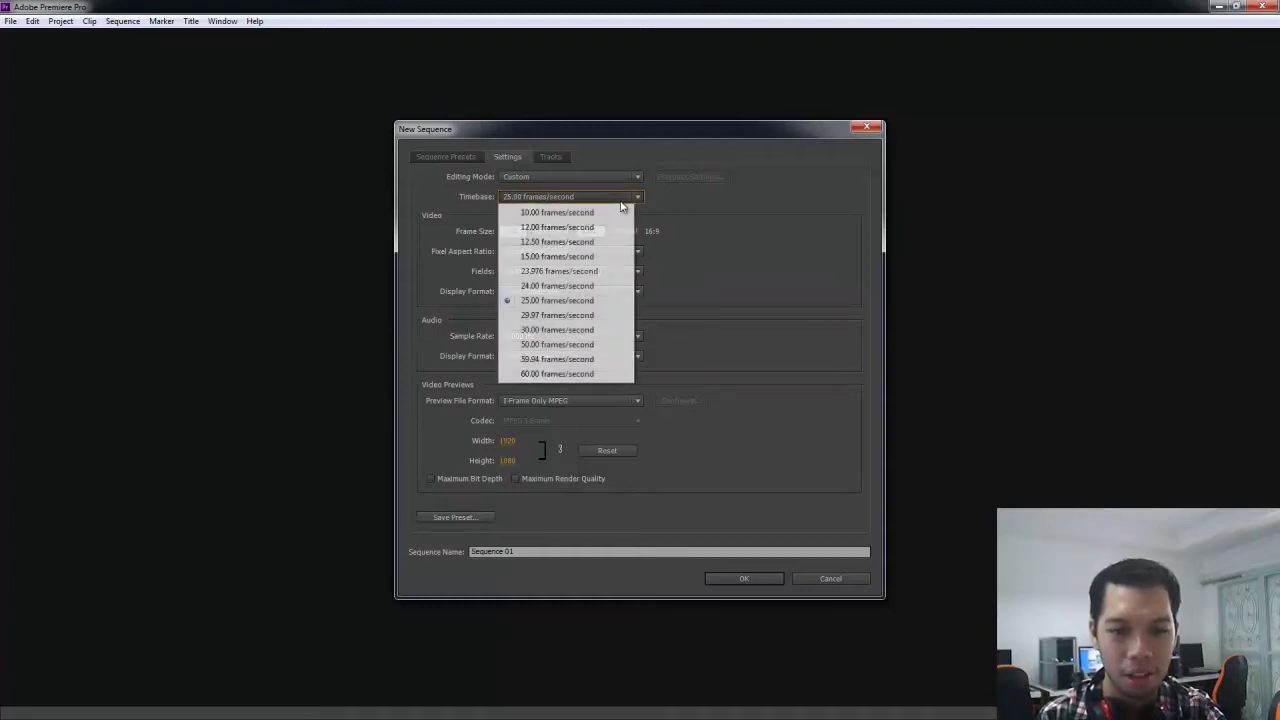
{"action": "left_click", "coordinate": [557, 330]}
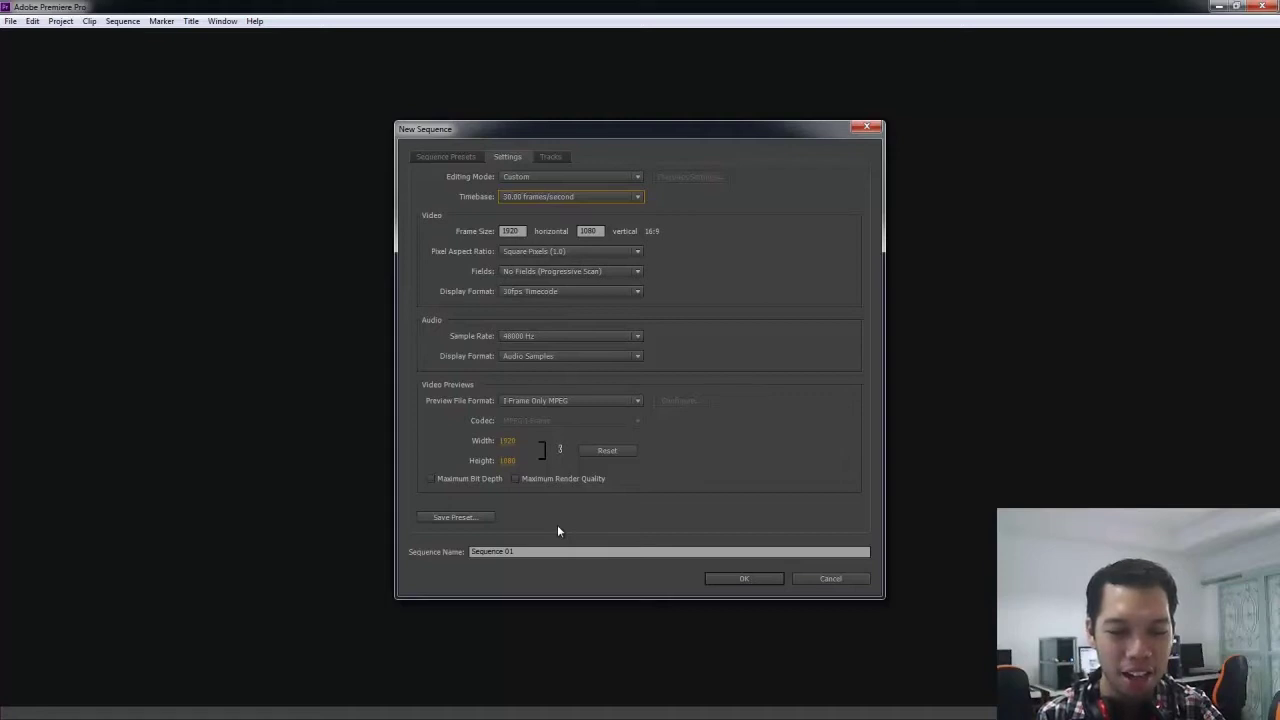
{"action": "left_click", "coordinate": [546, 552]}
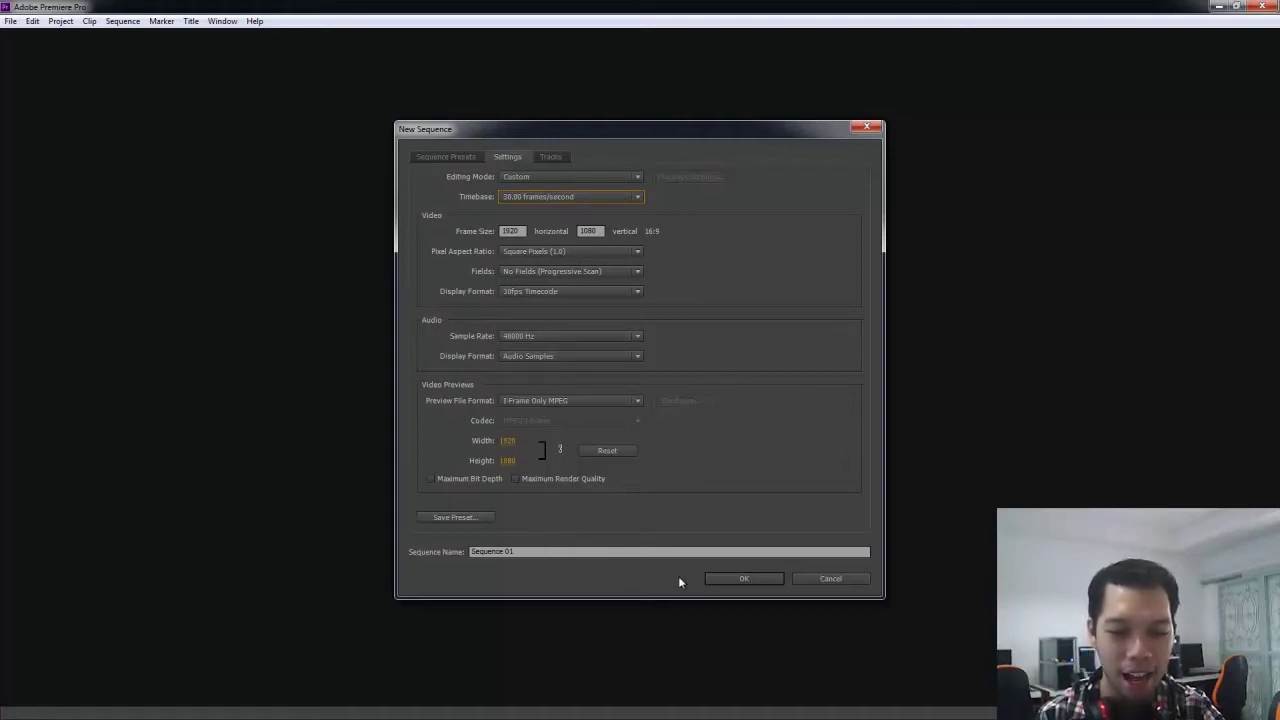
{"action": "left_click", "coordinate": [732, 577]}
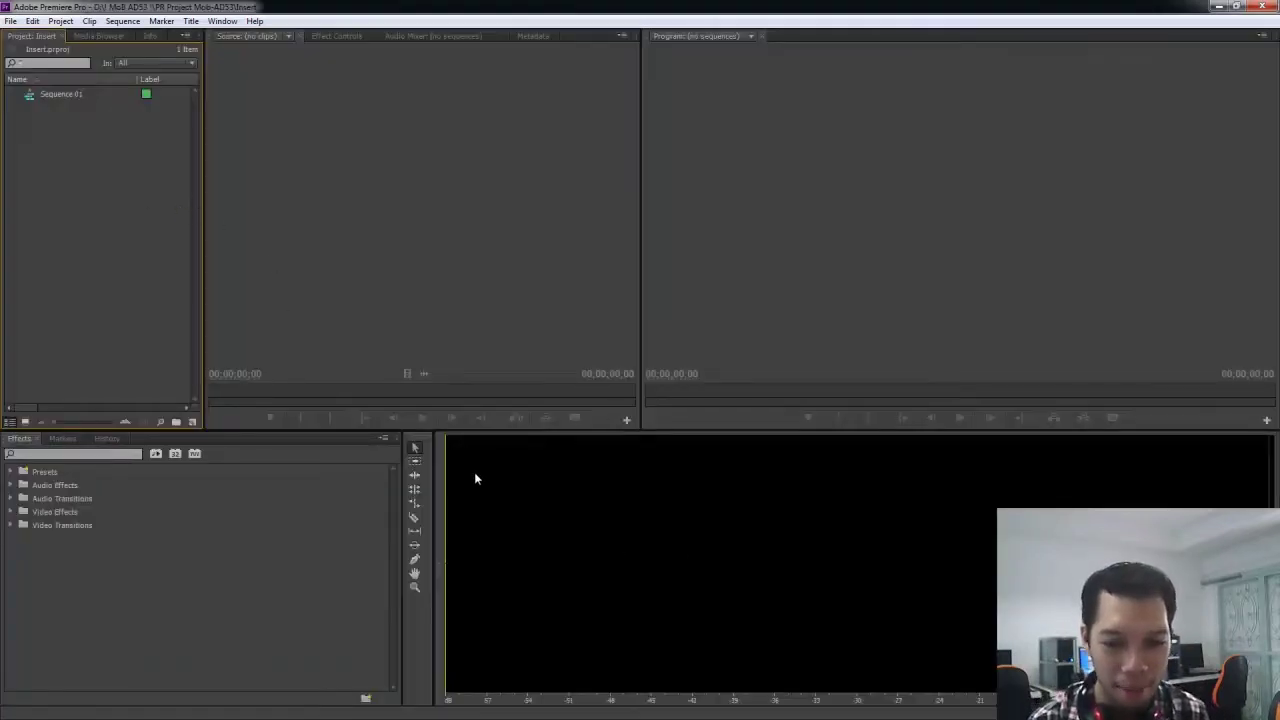
- Open Sequence 01 from the Project panel in the Timeline
{"action": "left_click", "coordinate": [536, 510]}
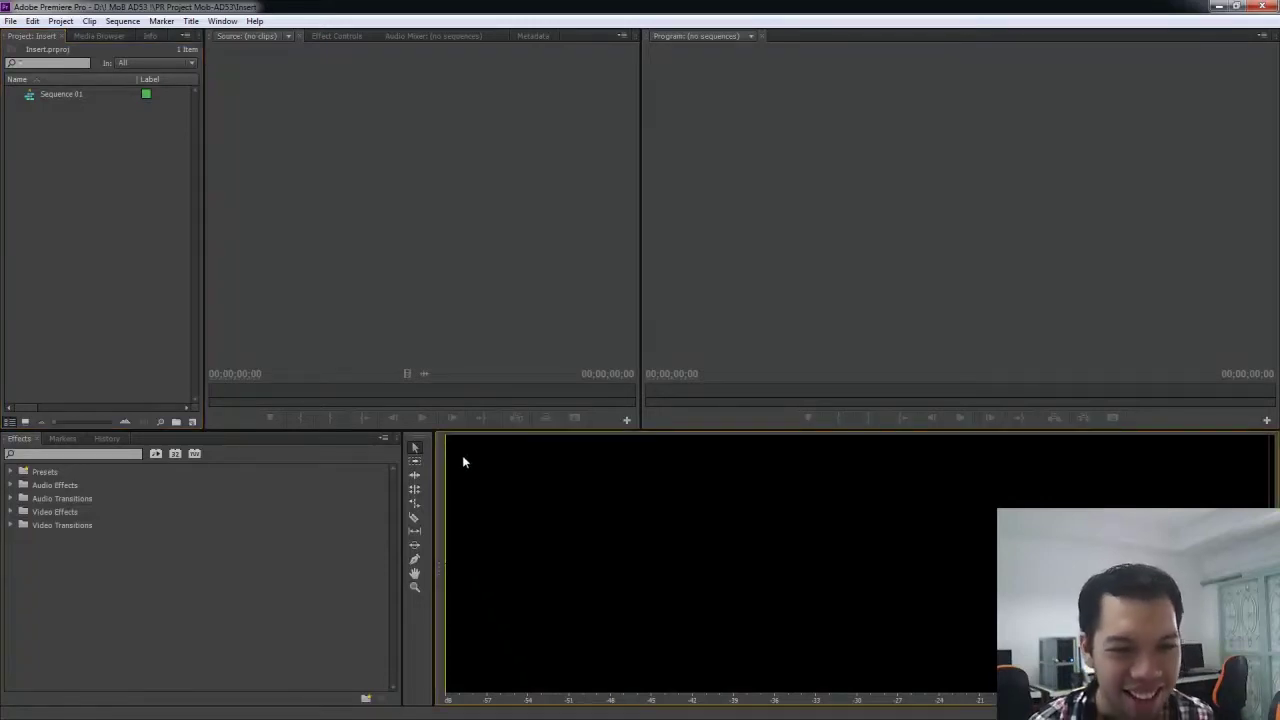
{"action": "double_click", "coordinate": [61, 99]}
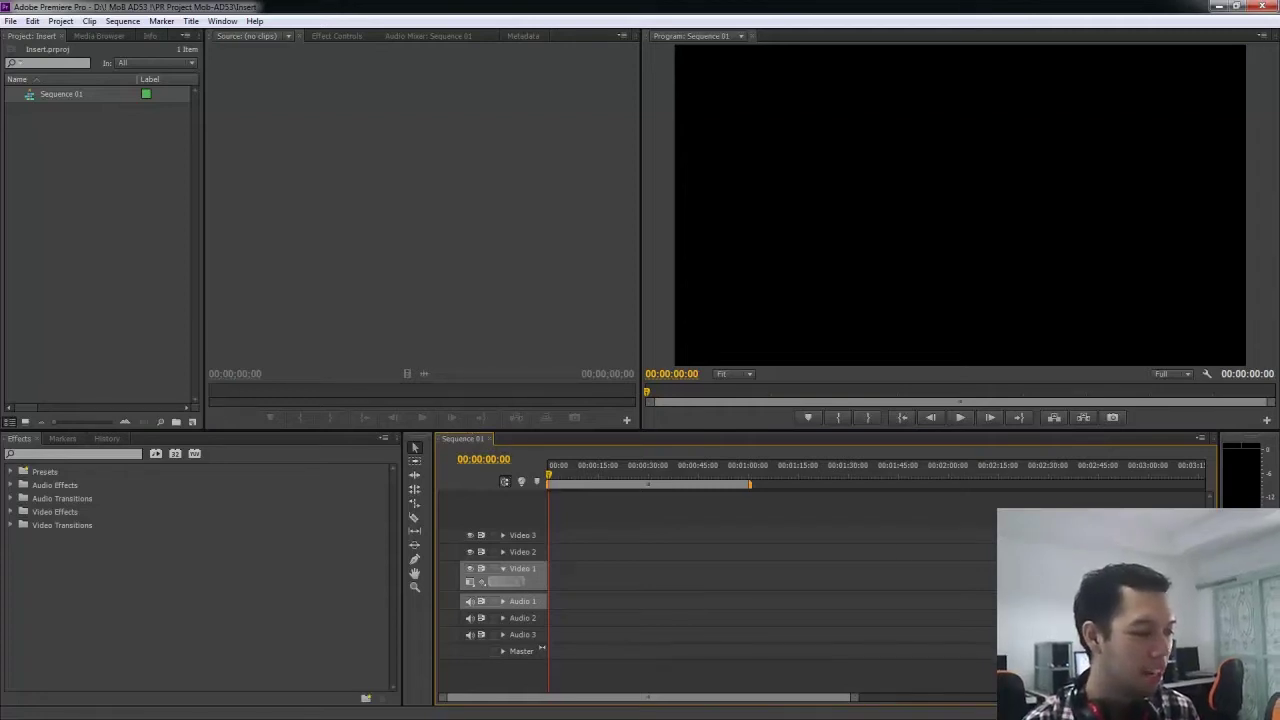
- Drag 20130803_124133.mp4 from Explorer into the Project panel, then minimize Explorer
{"action": "key", "text": "alt+Tab"}
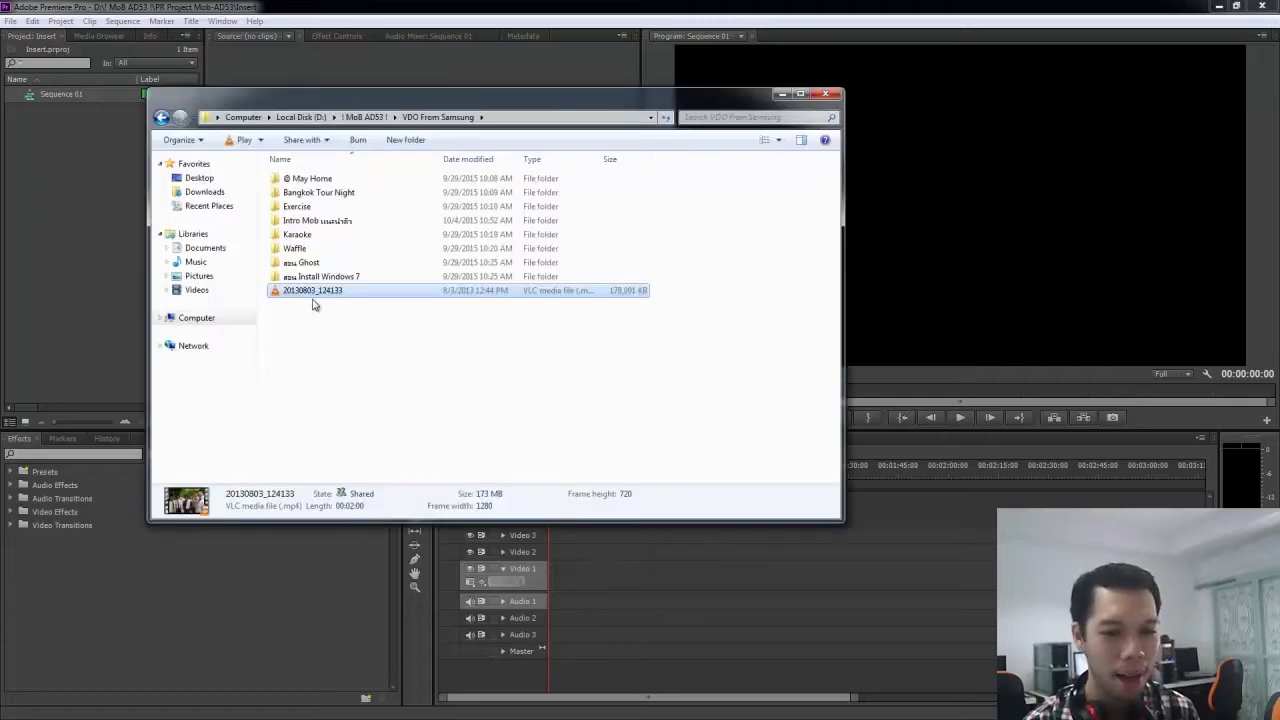
{"action": "left_click_drag", "start_coordinate": [313, 300], "coordinate": [70, 125]}
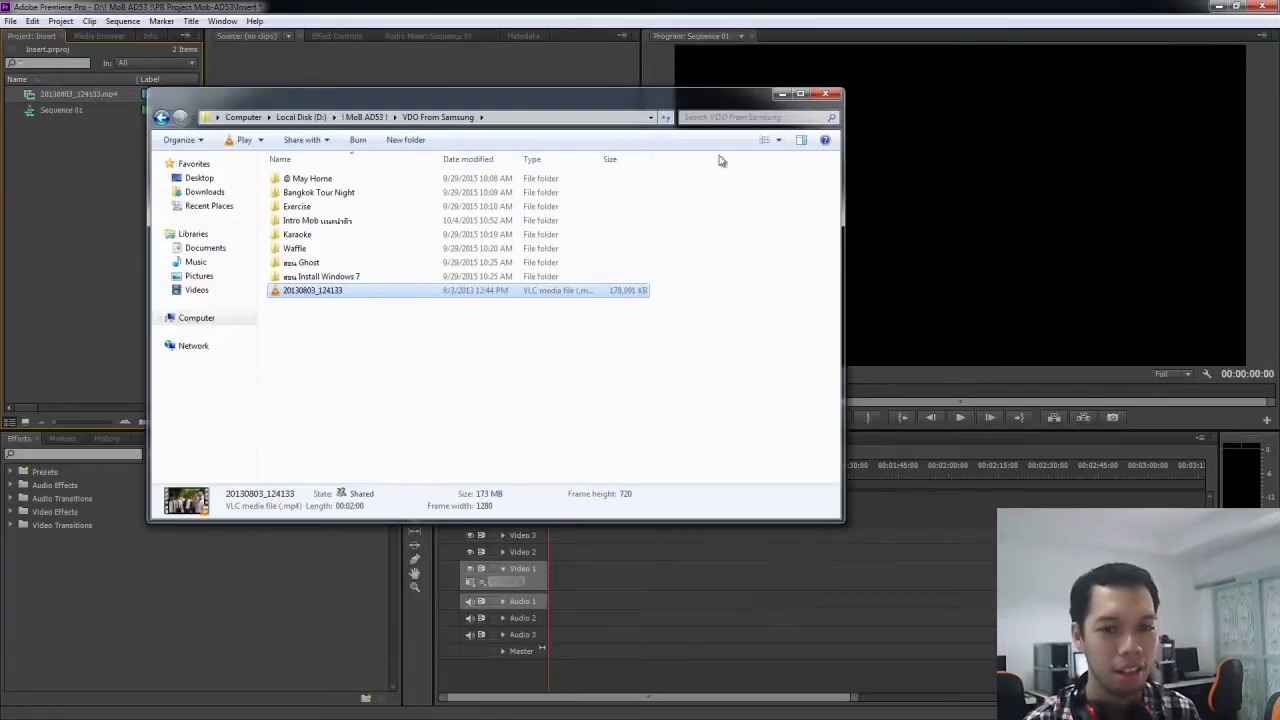
{"action": "double_click", "coordinate": [781, 106]}
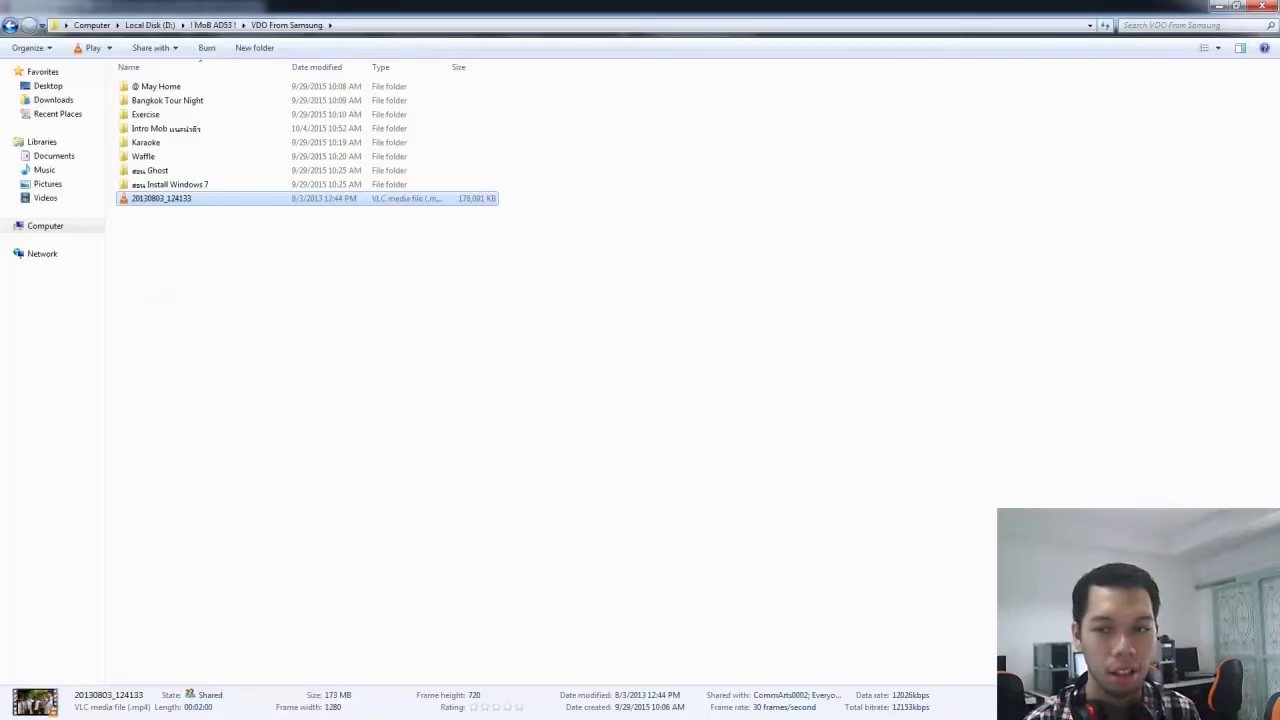
{"action": "double_click", "coordinate": [1112, 13]}
{"action": "left_click", "coordinate": [781, 94]}
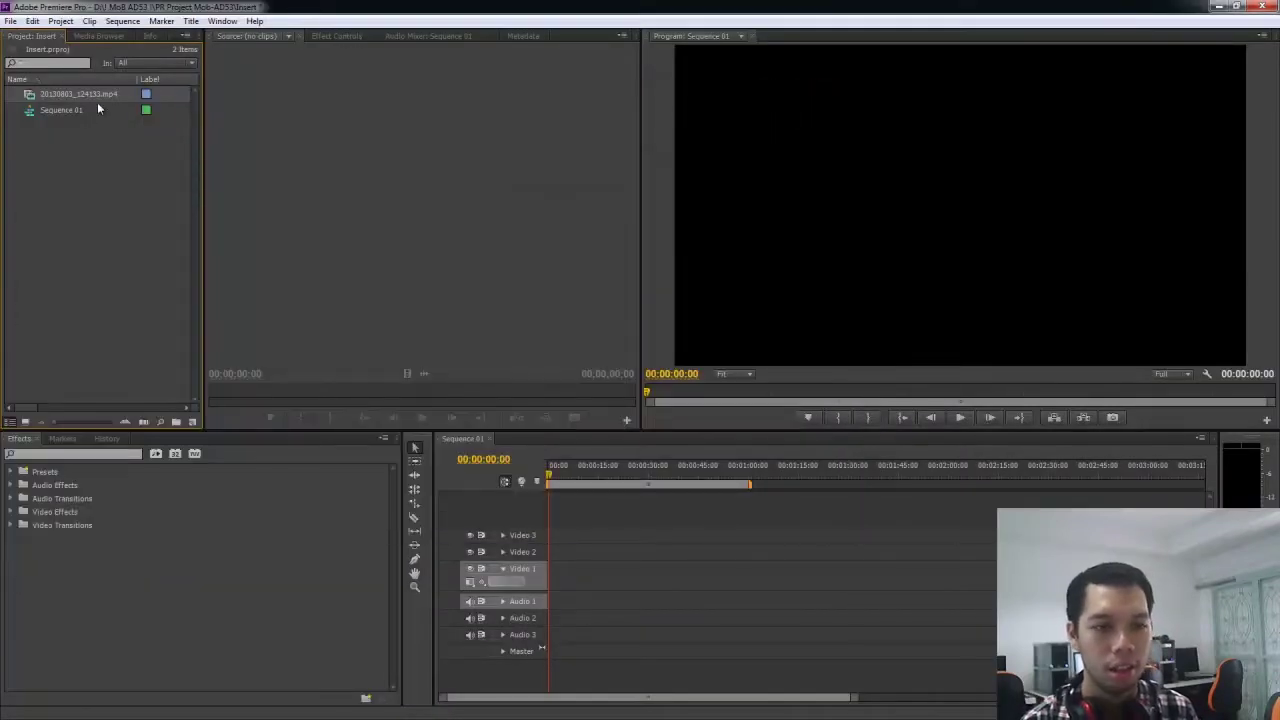
- Load the mp4 in the Source monitor with In at 15;29 and Out at 57;09
{"action": "double_click", "coordinate": [35, 95]}
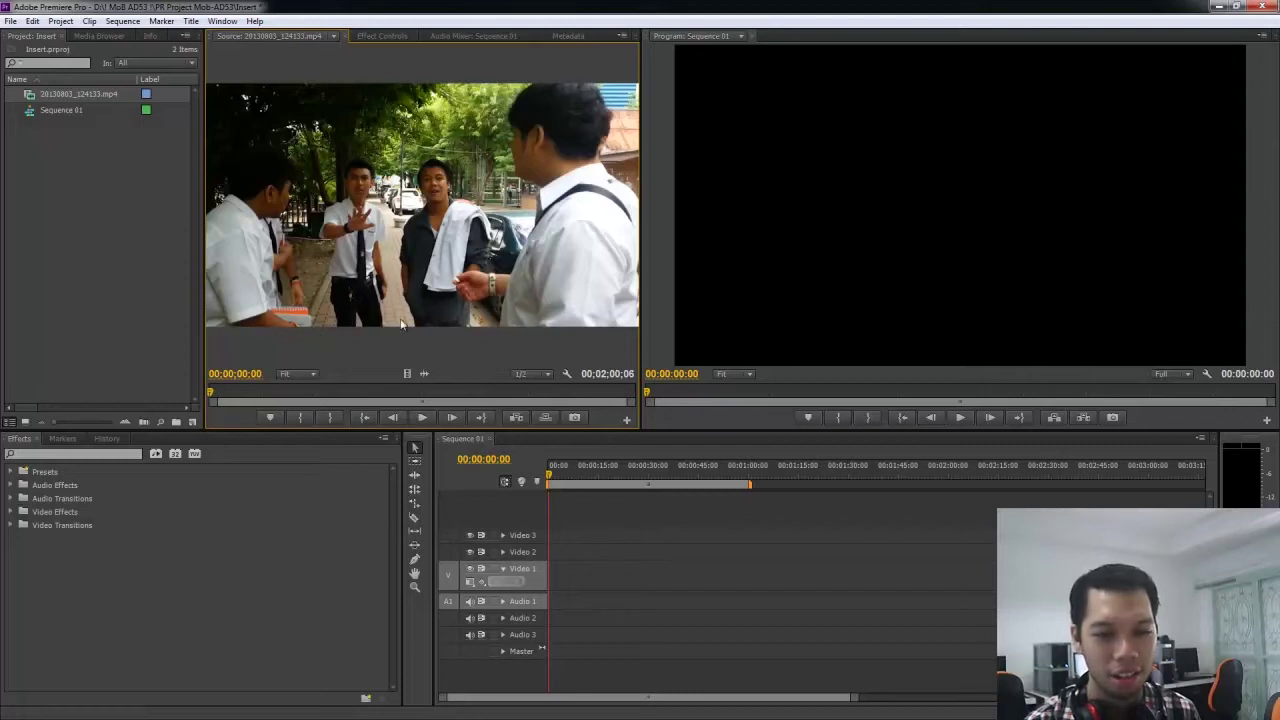
{"action": "left_click", "coordinate": [267, 394]}
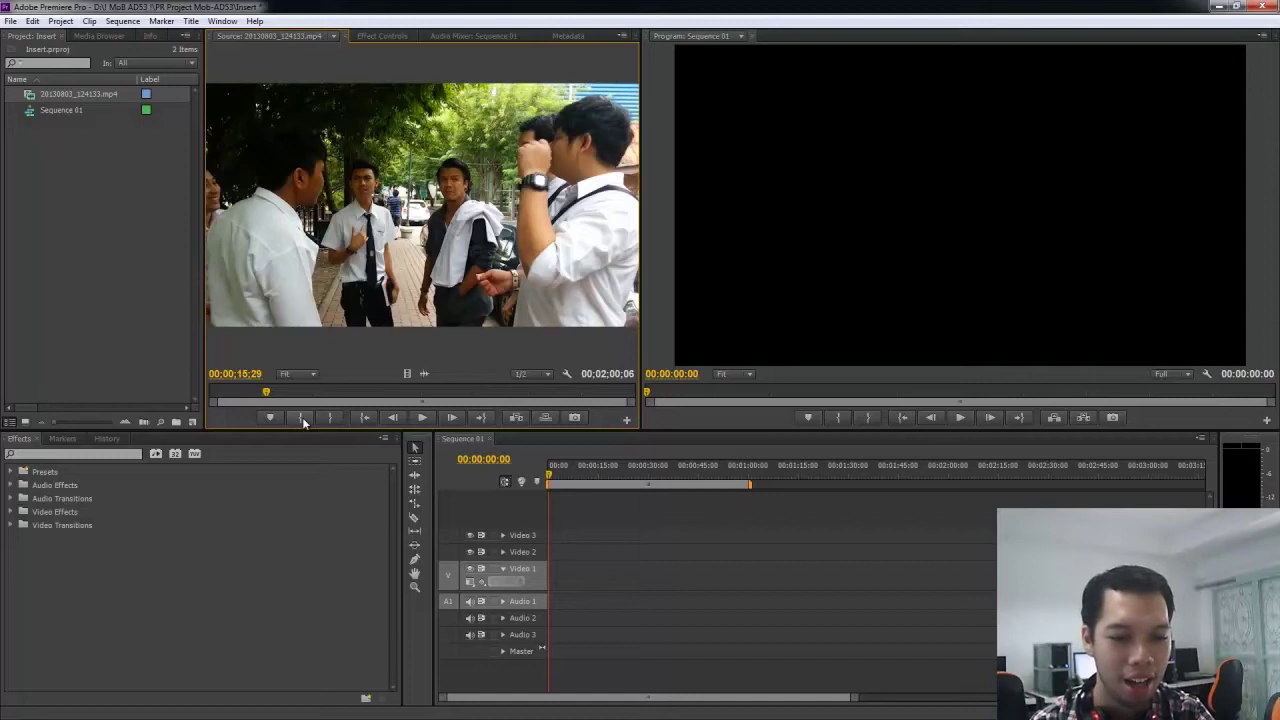
{"action": "left_click", "coordinate": [302, 417]}
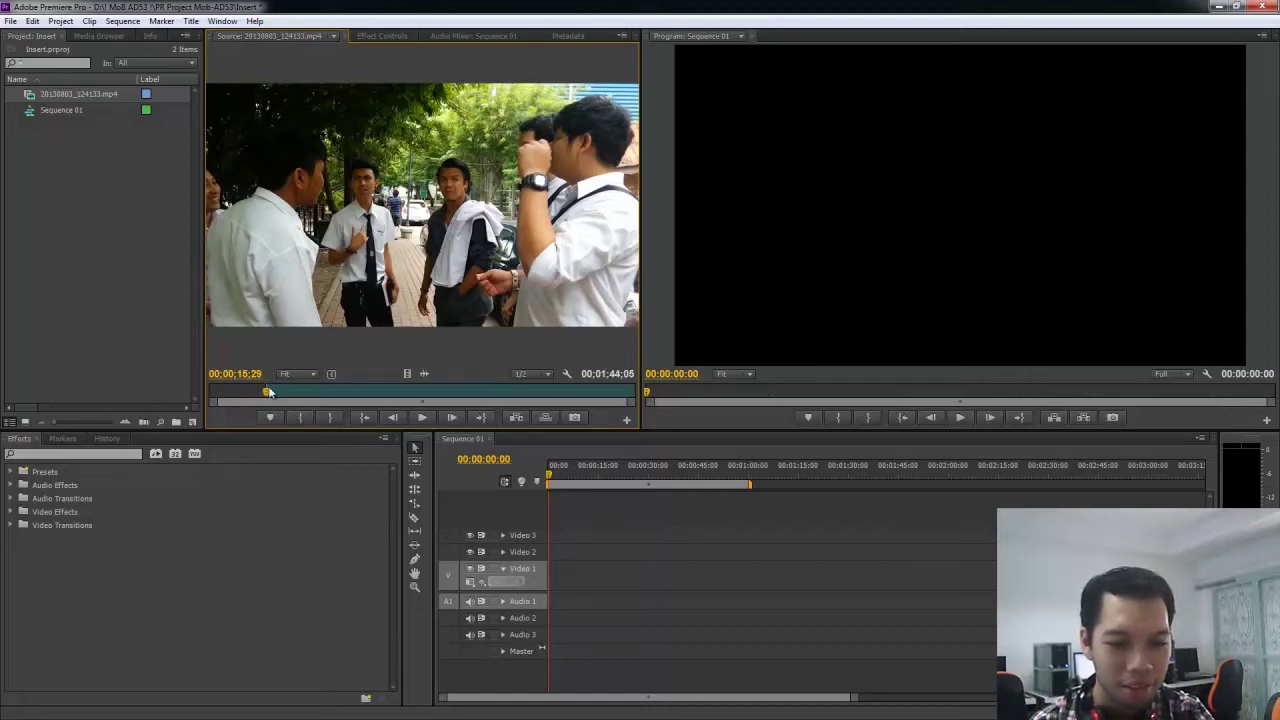
{"action": "left_click", "coordinate": [413, 396]}
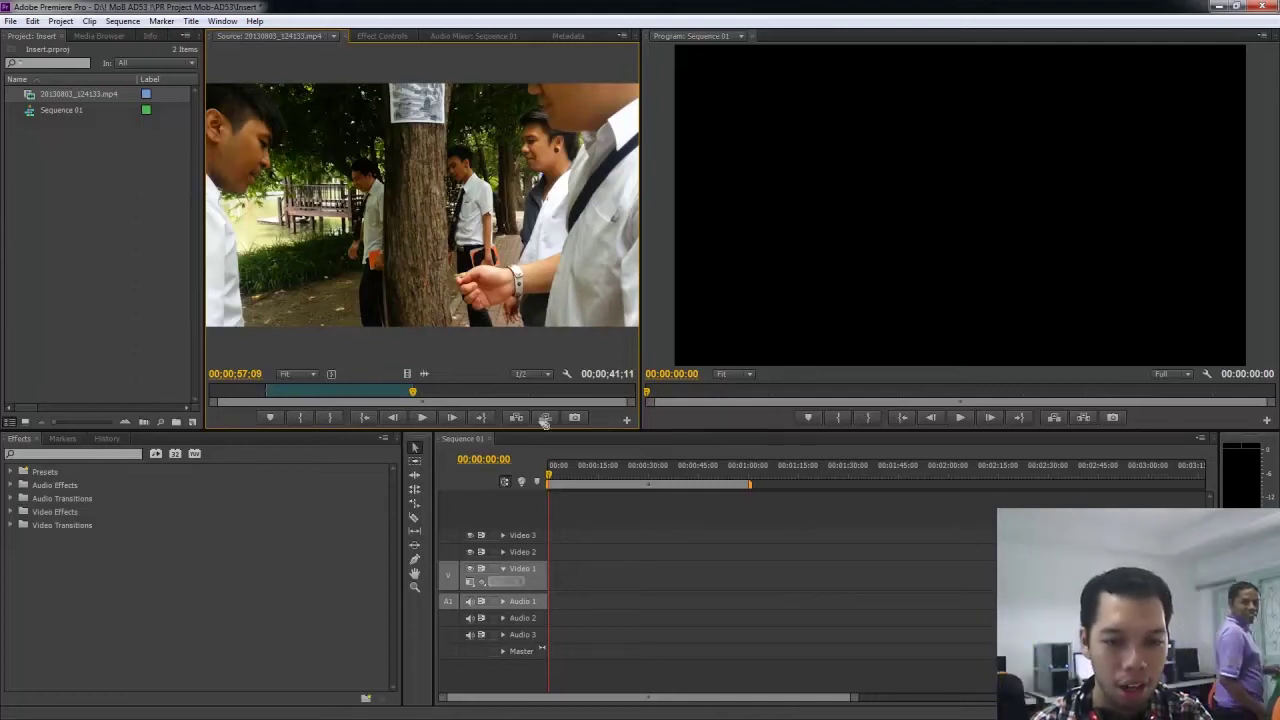
- Place the trimmed clip on Video 1, keep sequence settings, and scale it to frame size
{"action": "left_click_drag", "start_coordinate": [456, 324], "coordinate": [556, 592]}
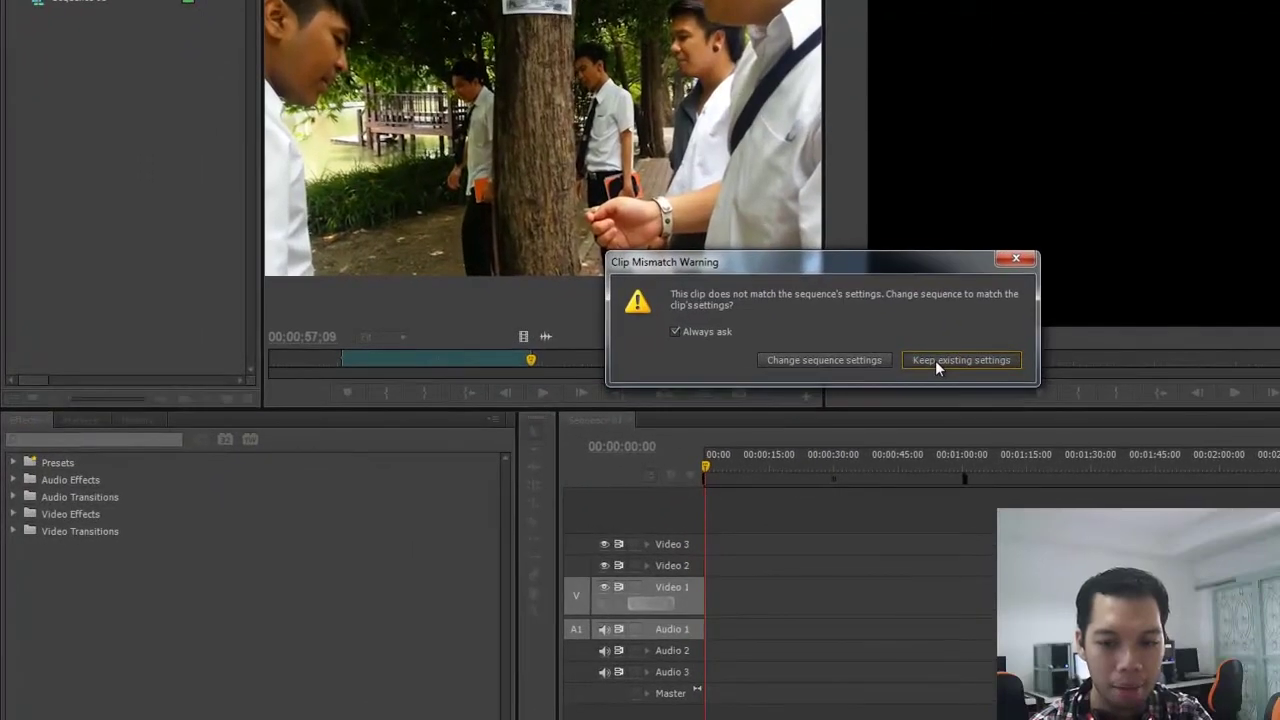
{"action": "left_click", "coordinate": [727, 392]}
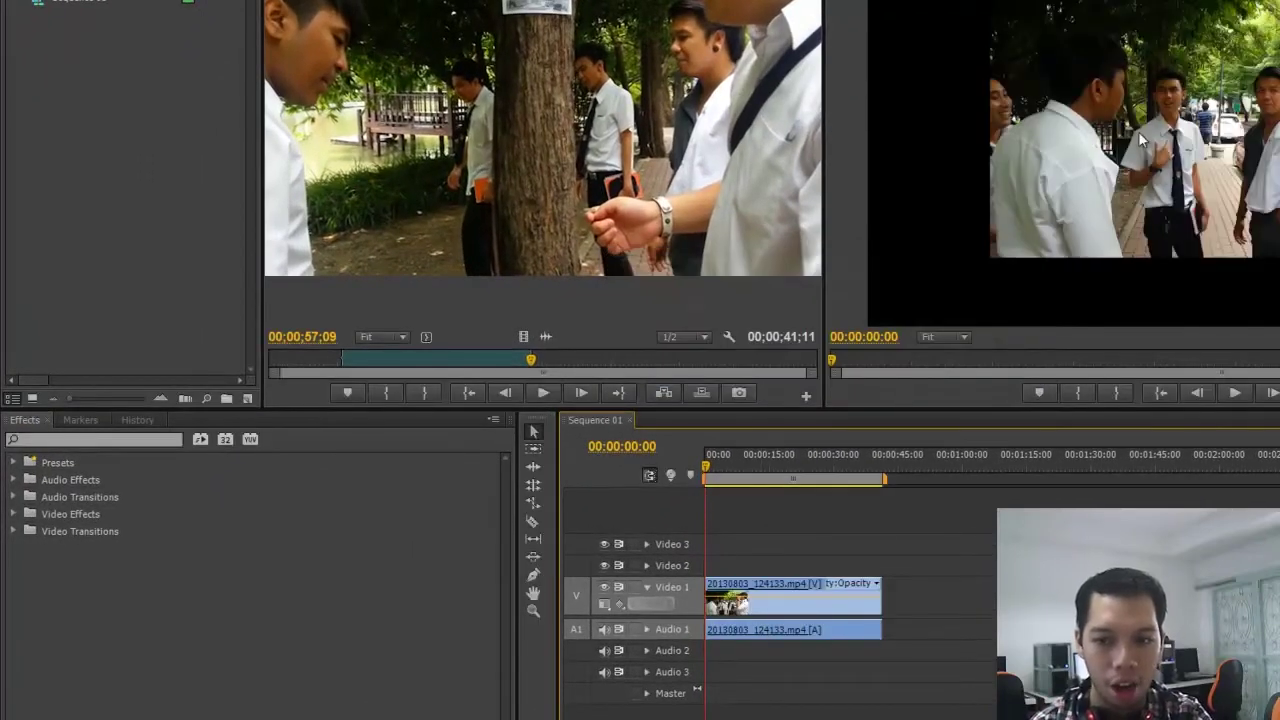
{"action": "right_click", "coordinate": [782, 603]}
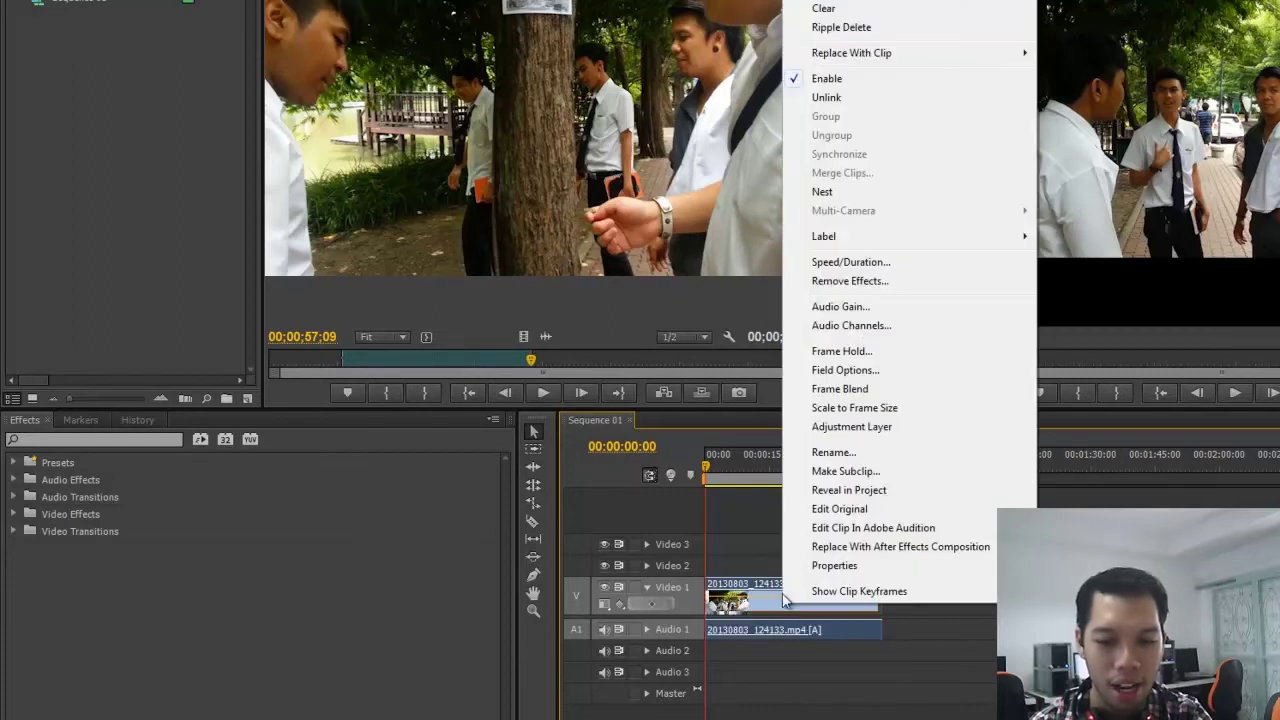
{"action": "left_click", "coordinate": [848, 410]}
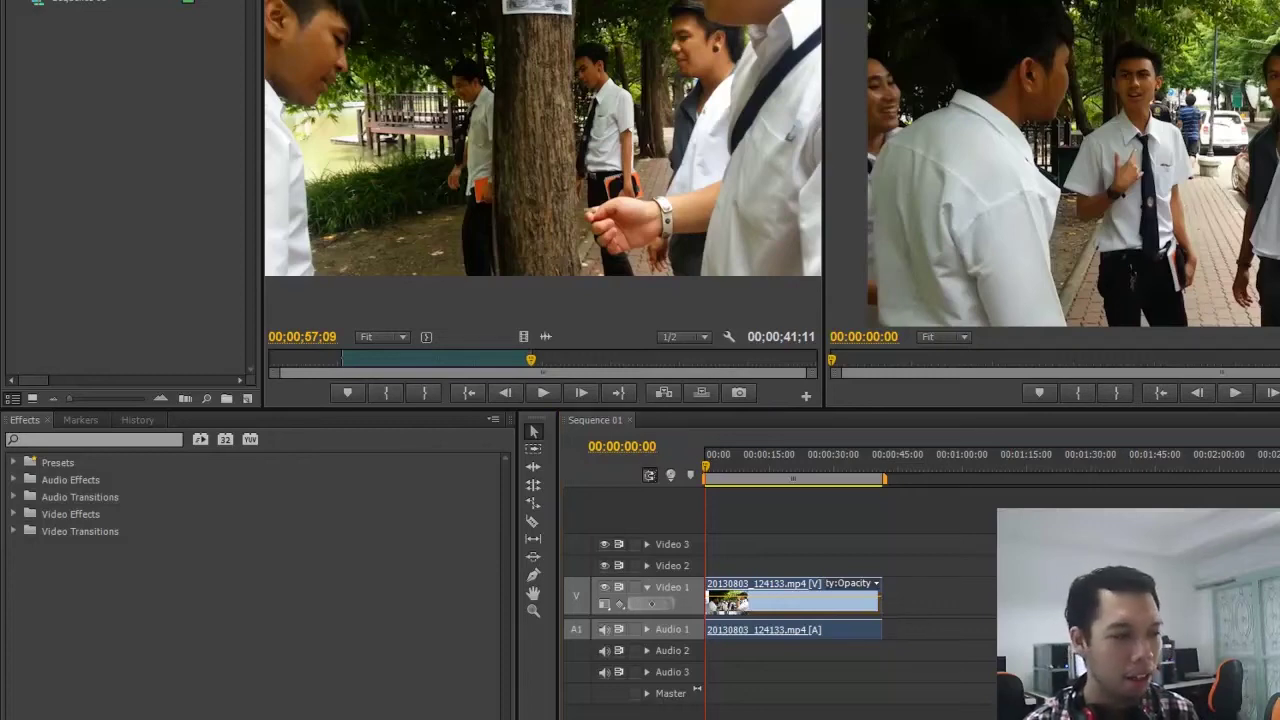
{"action": "key", "text": "alt+Tab"}
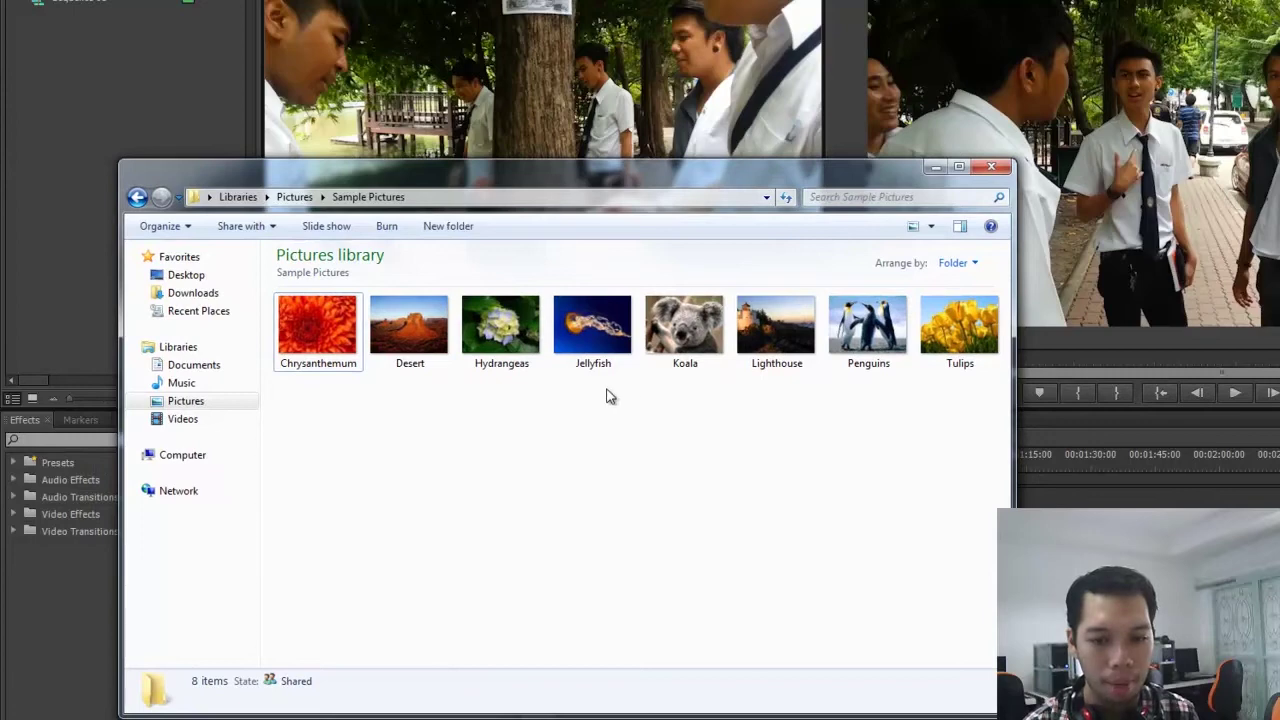
- Import Chrysanthemum, Desert and Hydrangeas into the Project panel, then minimize Explorer
{"action": "left_click", "coordinate": [320, 338]}
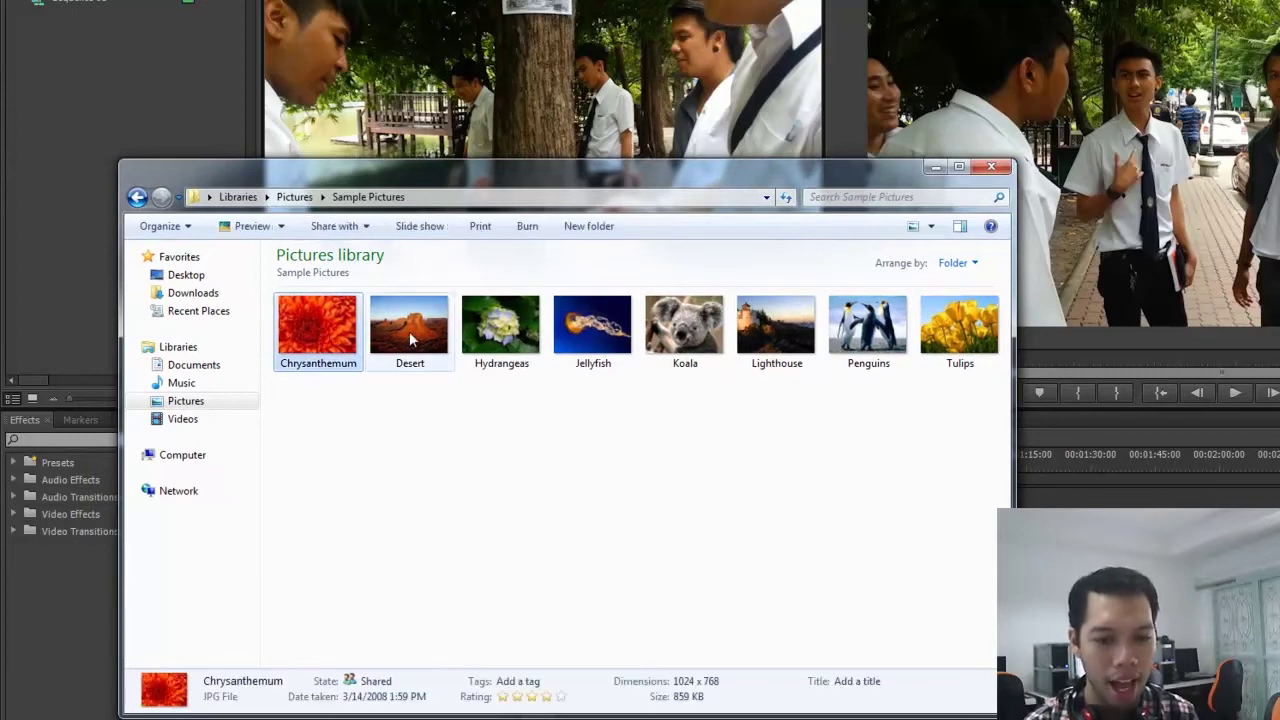
{"action": "left_click", "coordinate": [409, 331], "text": "ctrl"}
{"action": "left_click", "coordinate": [500, 328], "text": "ctrl"}
{"action": "left_click_drag", "start_coordinate": [298, 338], "coordinate": [107, 54]}
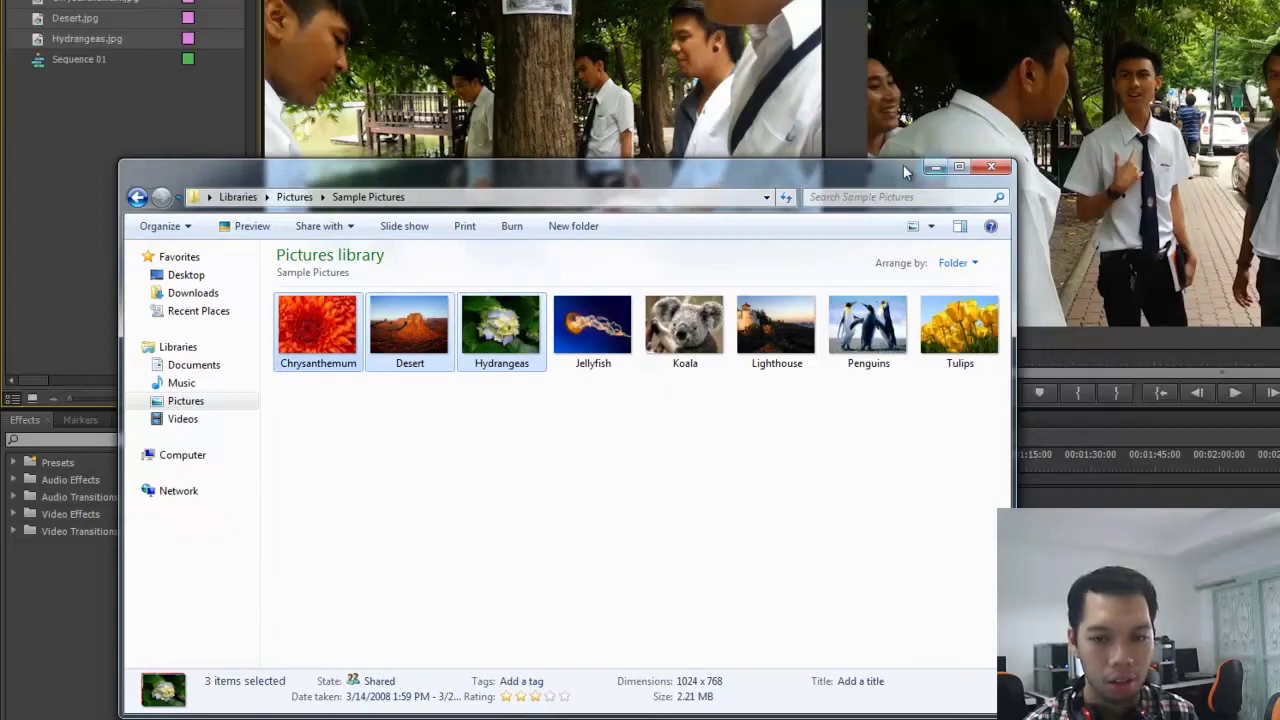
{"action": "left_click", "coordinate": [935, 167]}
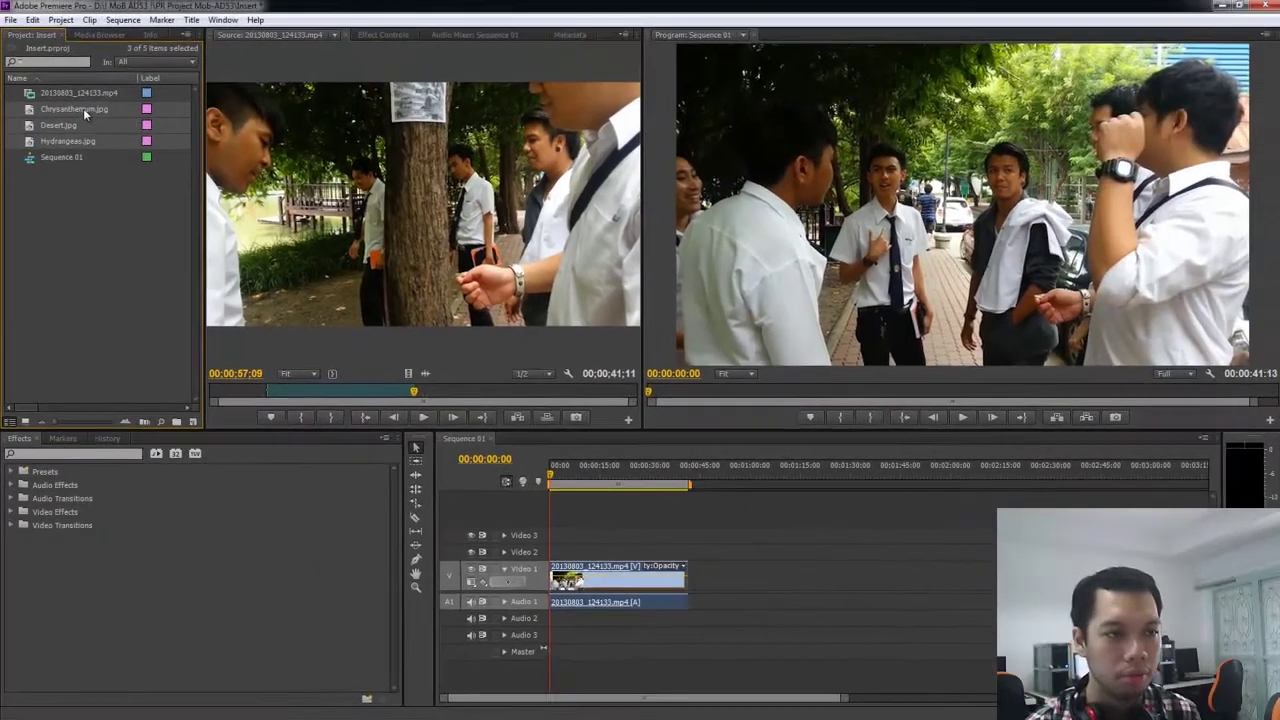
- Place Chrysanthemum, Desert and Hydrangeas in order on Video 2; move the playhead to 31:06
{"action": "left_click", "coordinate": [83, 108]}
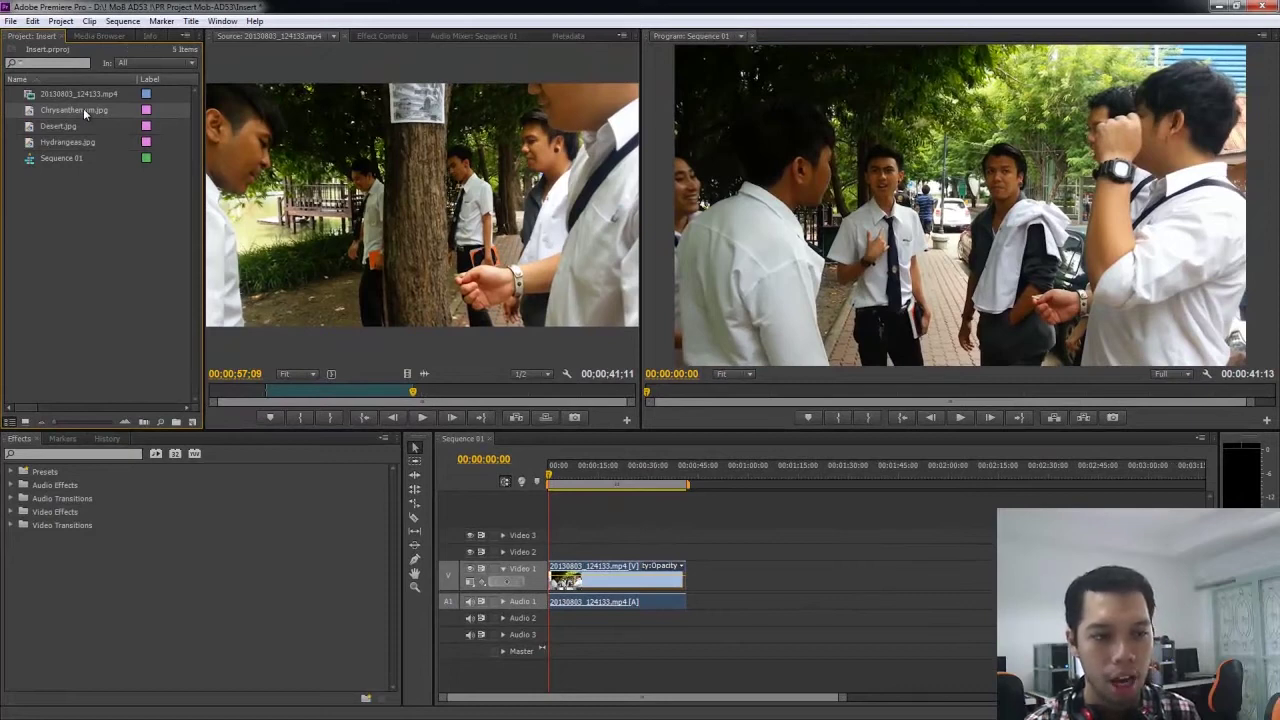
{"action": "left_click", "coordinate": [25, 112]}
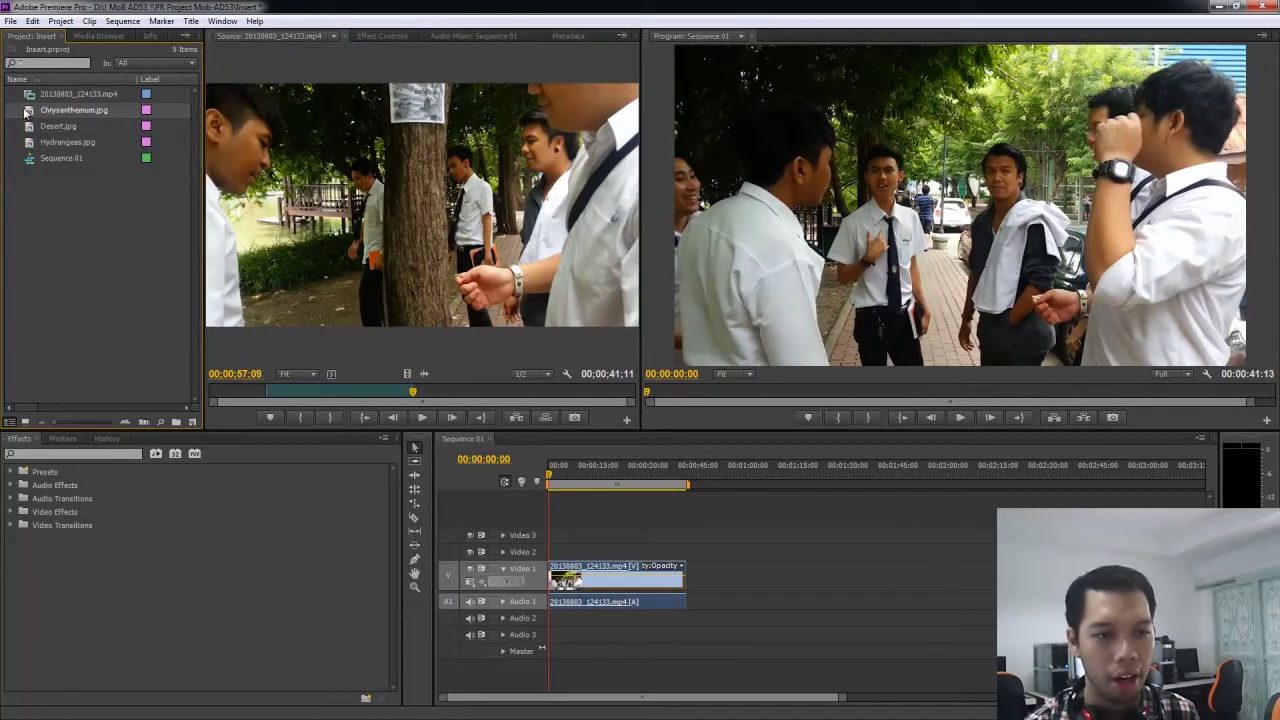
{"action": "double_click", "coordinate": [30, 112]}
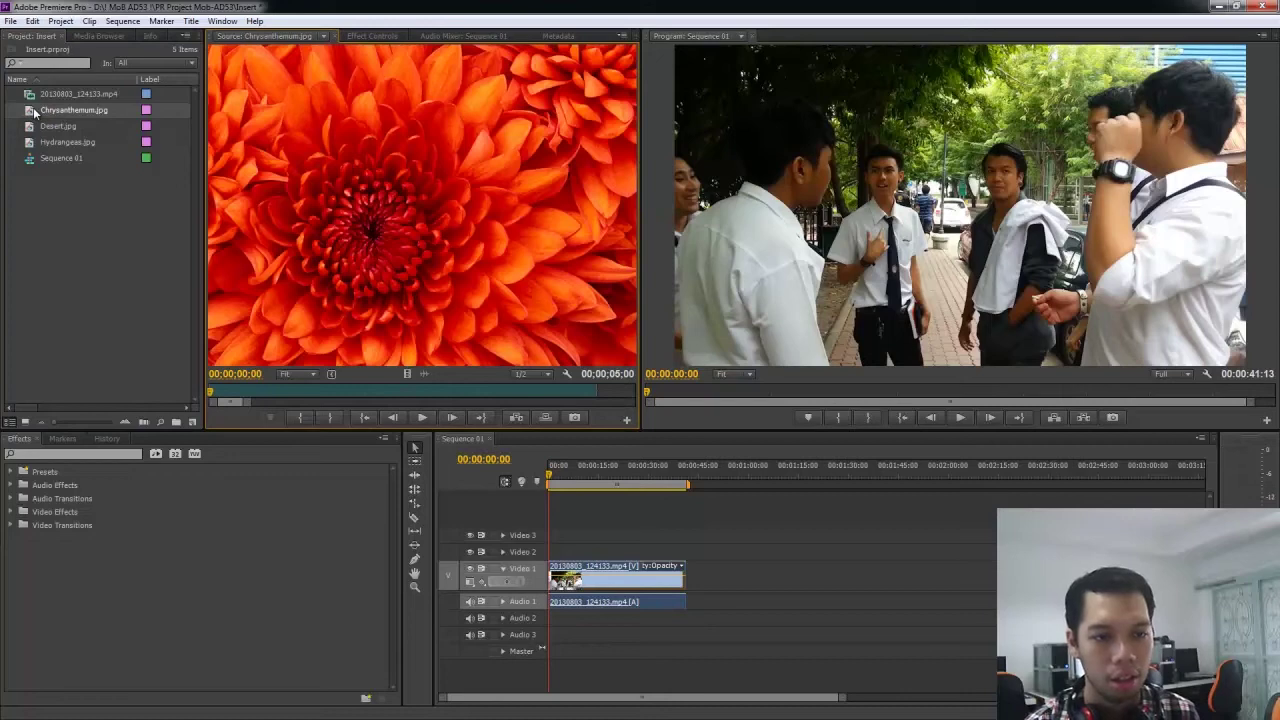
{"action": "left_click_drag", "start_coordinate": [35, 112], "coordinate": [568, 555]}
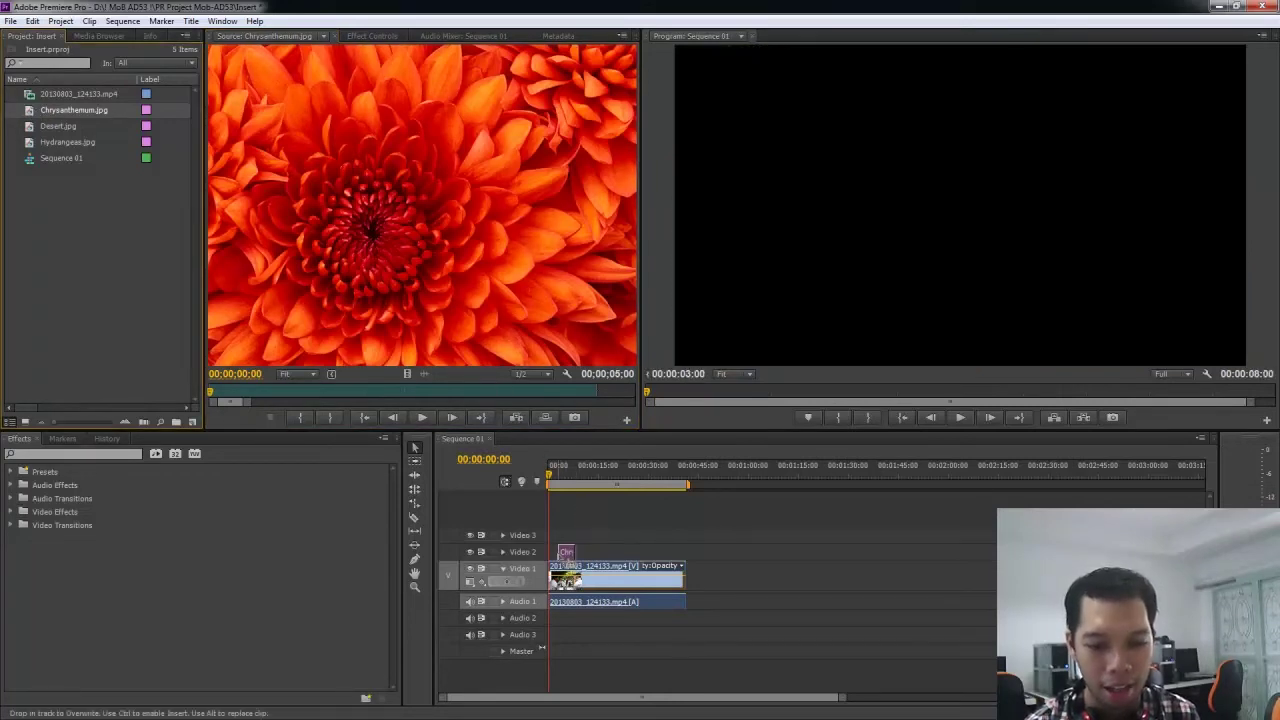
{"action": "left_click", "coordinate": [51, 128]}
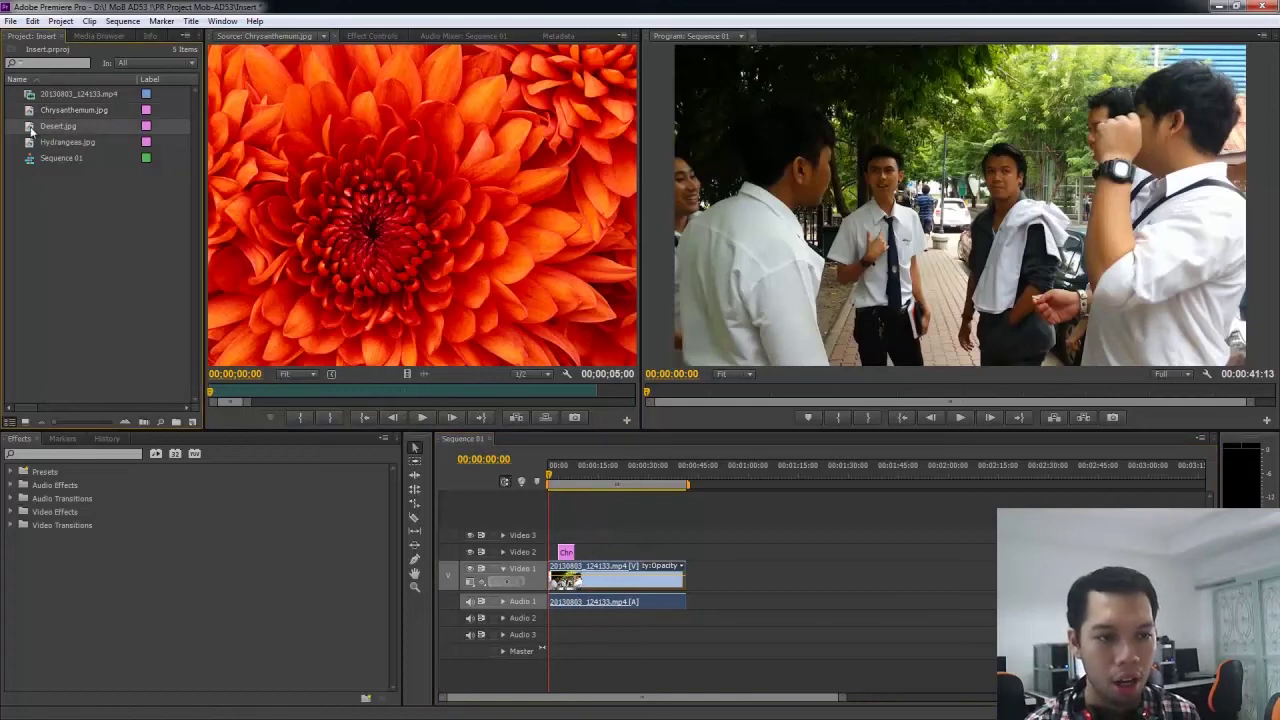
{"action": "double_click", "coordinate": [51, 128]}
{"action": "left_click_drag", "start_coordinate": [51, 128], "coordinate": [603, 553]}
{"action": "left_click_drag", "start_coordinate": [40, 143], "coordinate": [636, 556]}
{"action": "left_click_drag", "start_coordinate": [603, 481], "coordinate": [643, 481]}
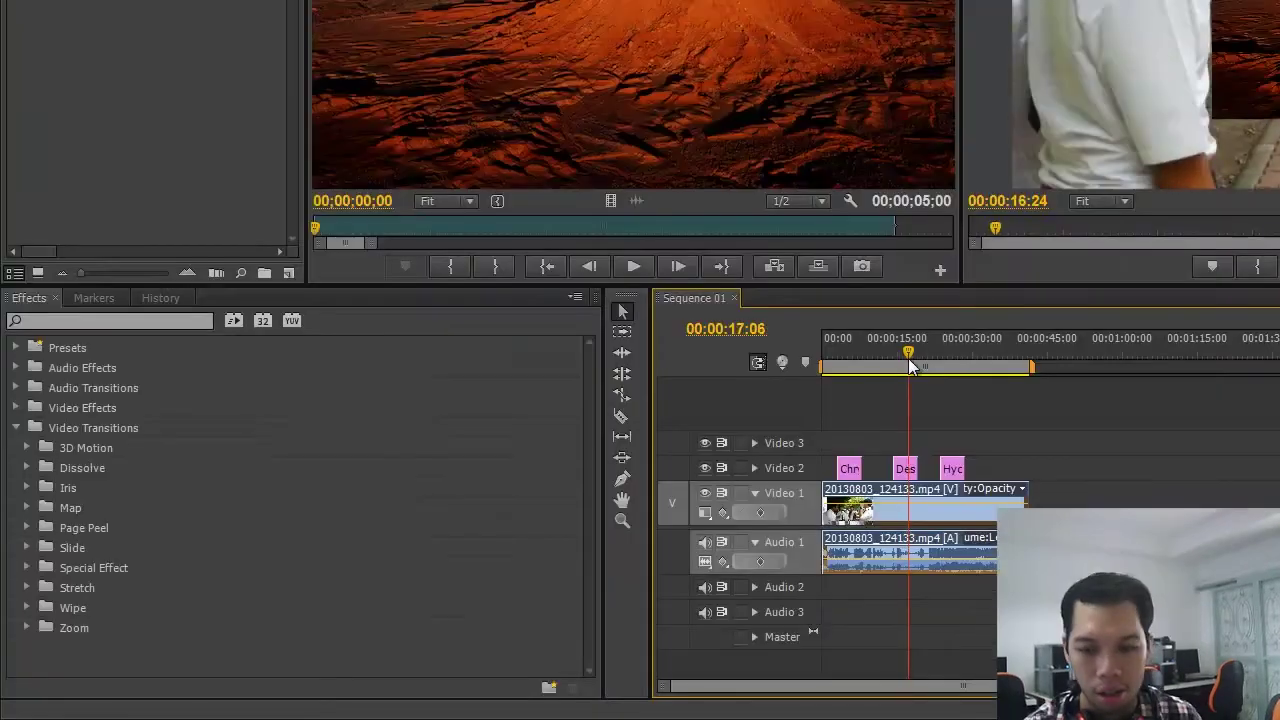
{"action": "left_click_drag", "start_coordinate": [968, 362], "coordinate": [980, 362]}
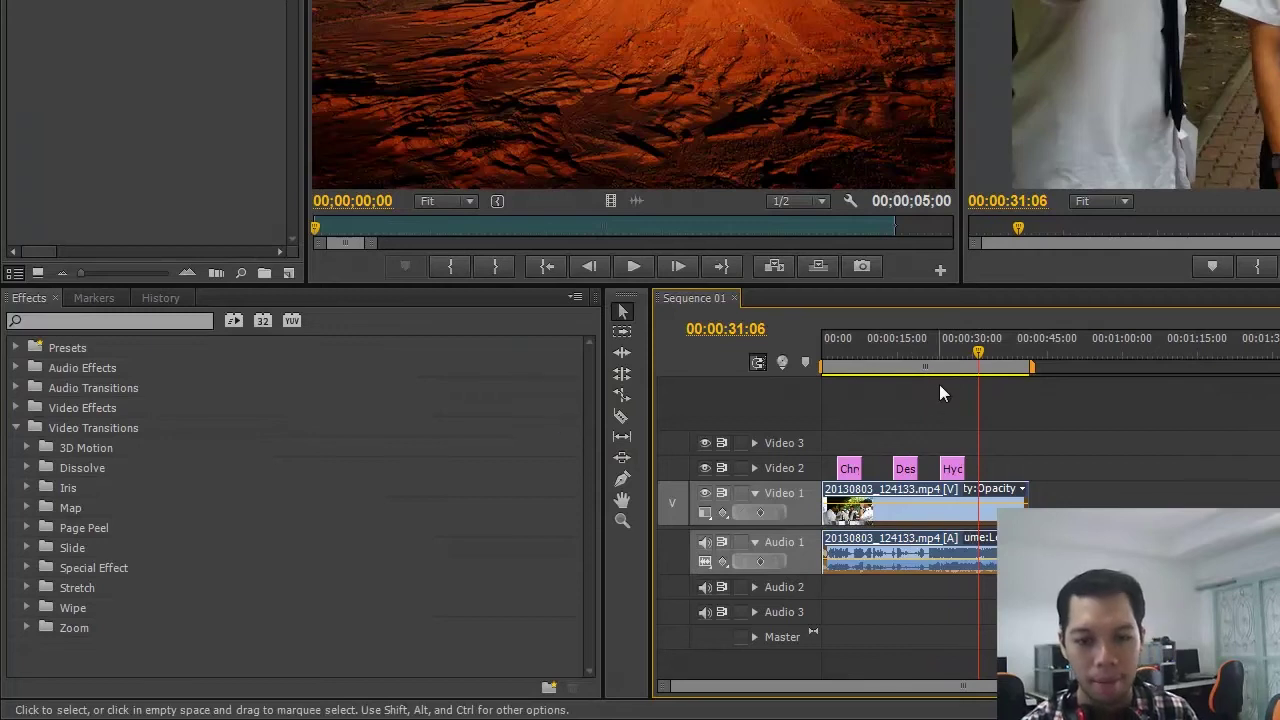
- Apply Cross Dissolve from Video Transitions > Dissolve to the Chrysanthemum, Desert and Hydrangeas stills
{"action": "left_click", "coordinate": [828, 356]}
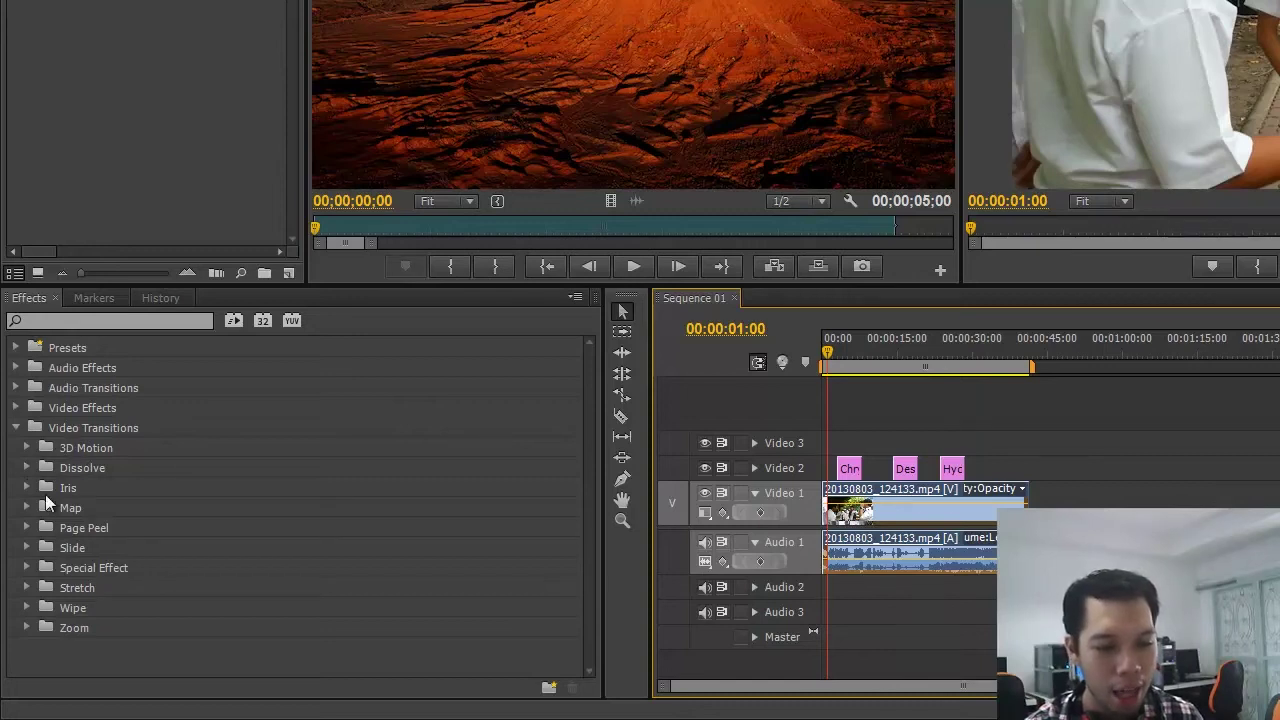
{"action": "left_click", "coordinate": [63, 427]}
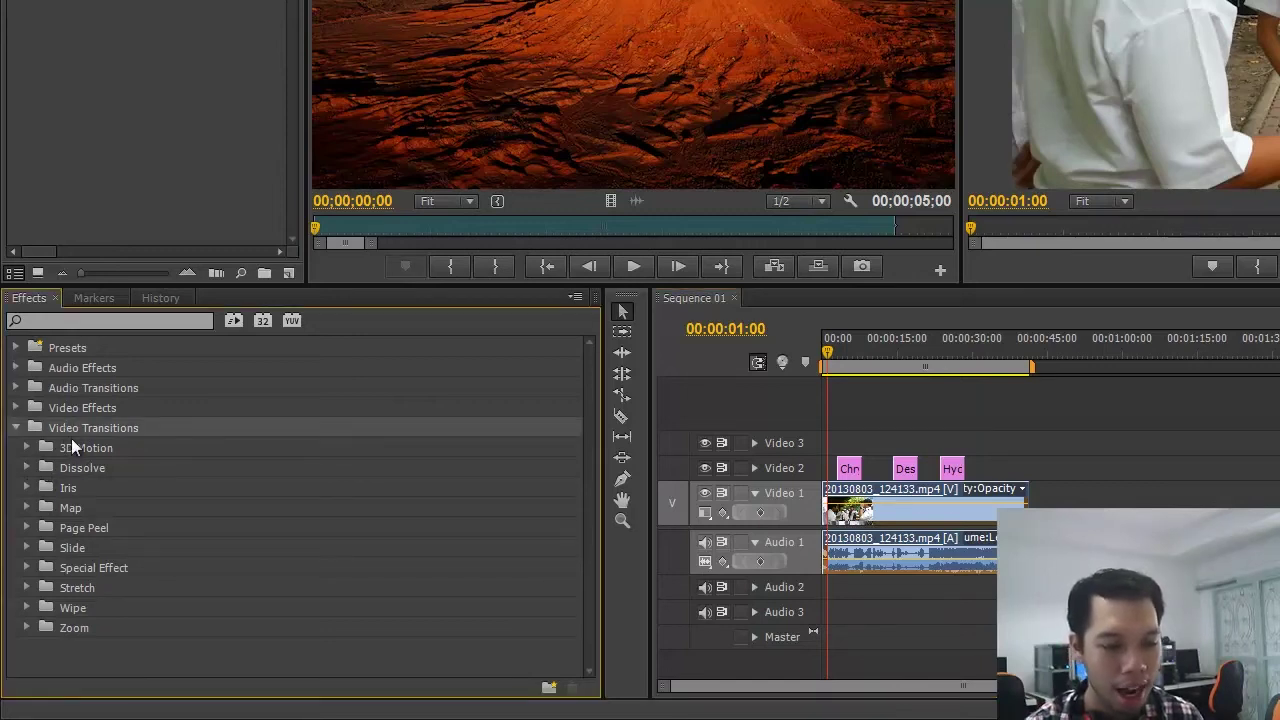
{"action": "left_click", "coordinate": [28, 470]}
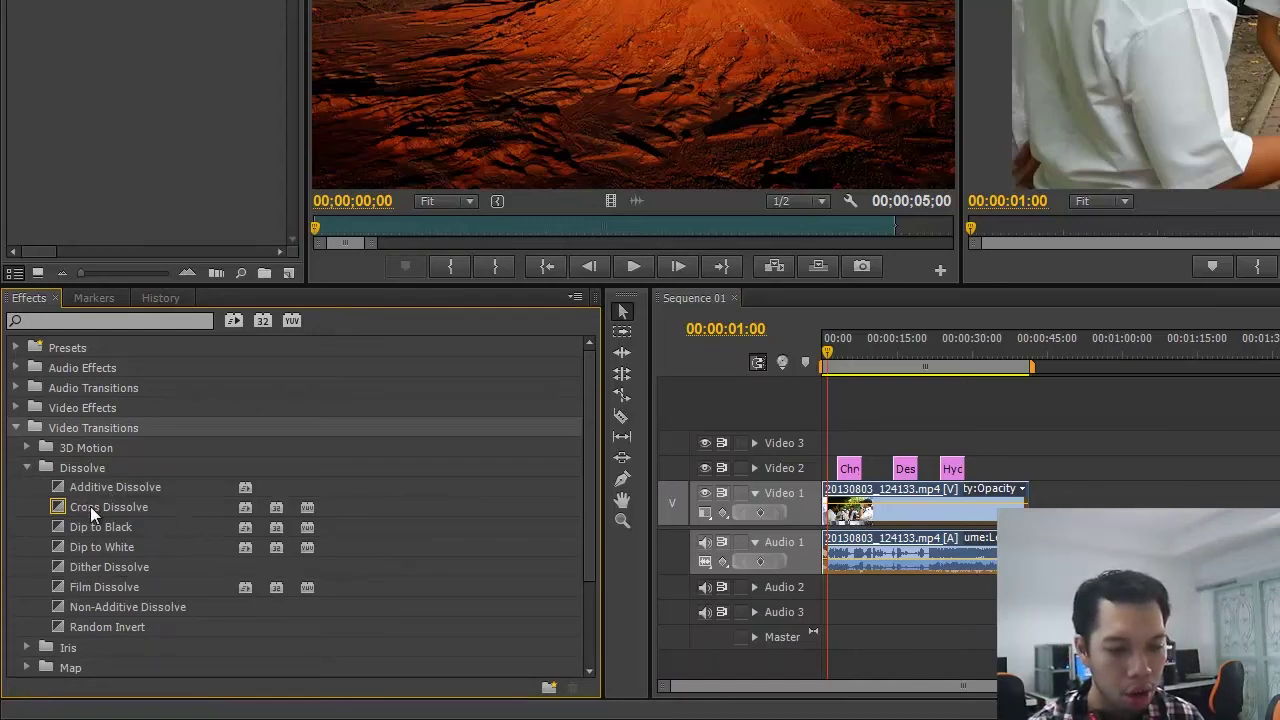
{"action": "left_click_drag", "start_coordinate": [95, 512], "coordinate": [848, 486]}
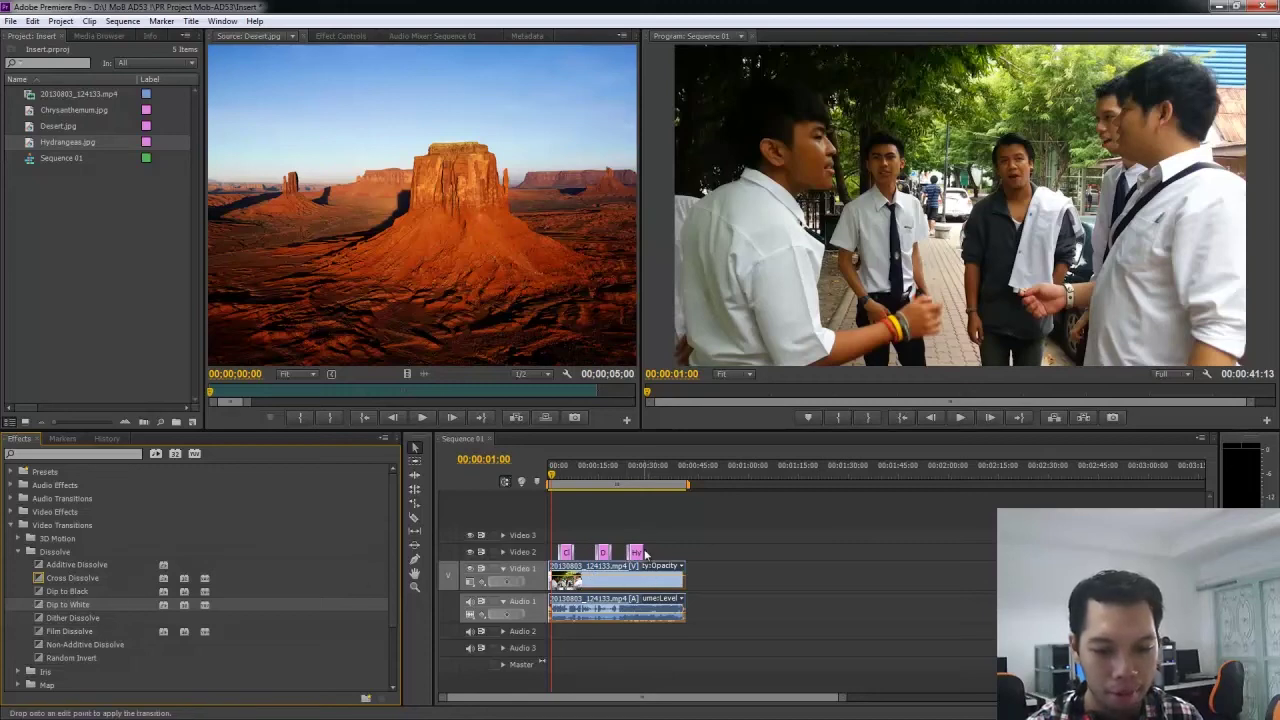
{"action": "left_click", "coordinate": [557, 483]}
{"action": "key", "text": "space"}
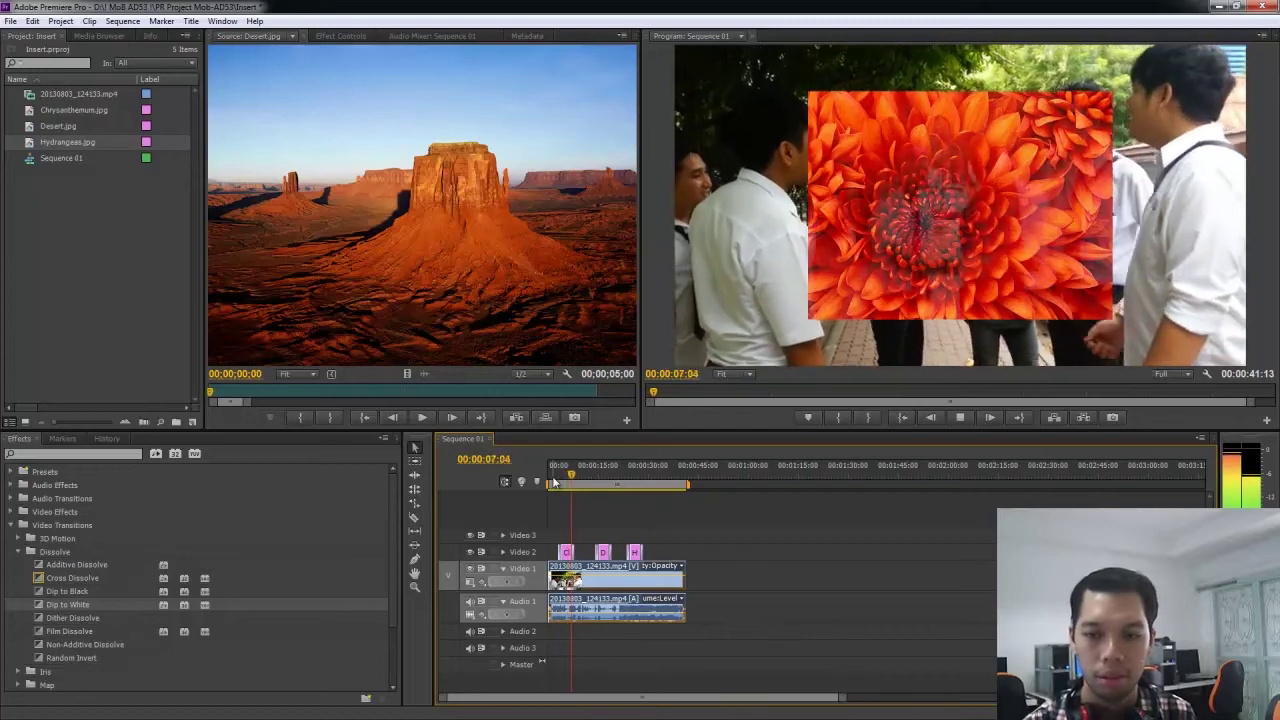
{"action": "key", "text": "space"}
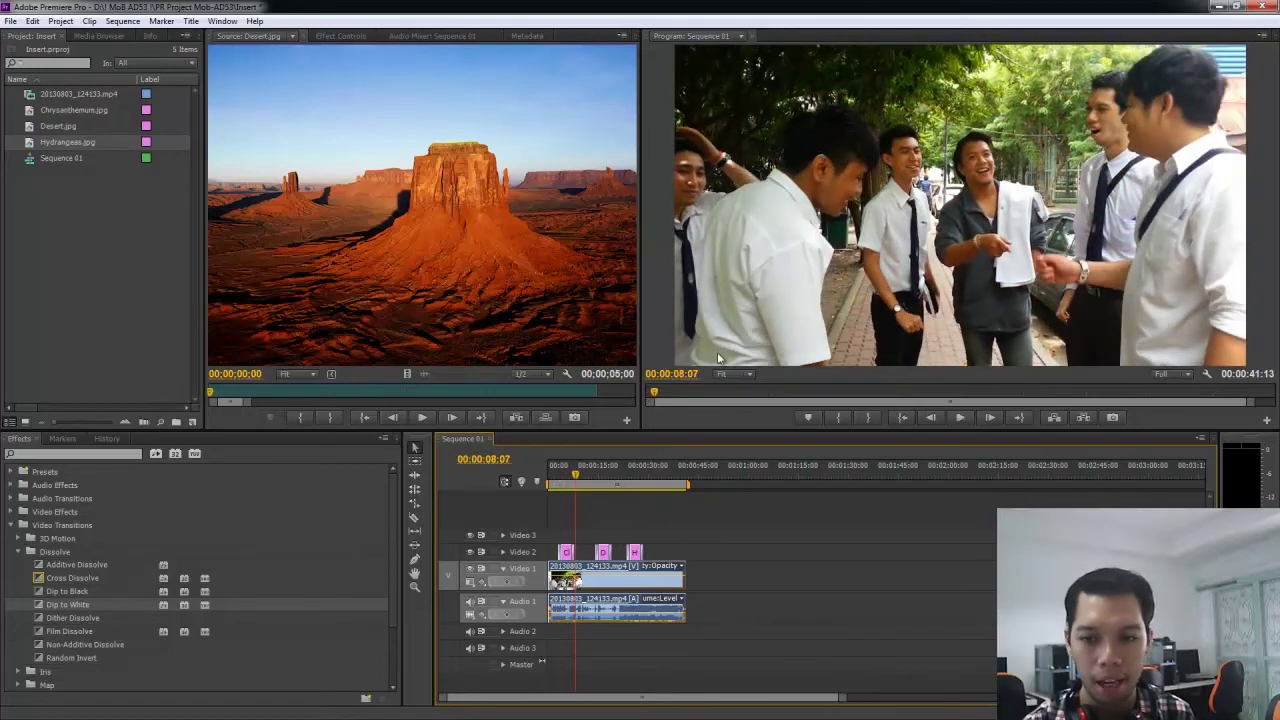
{"action": "left_click_drag", "start_coordinate": [595, 474], "coordinate": [597, 485]}
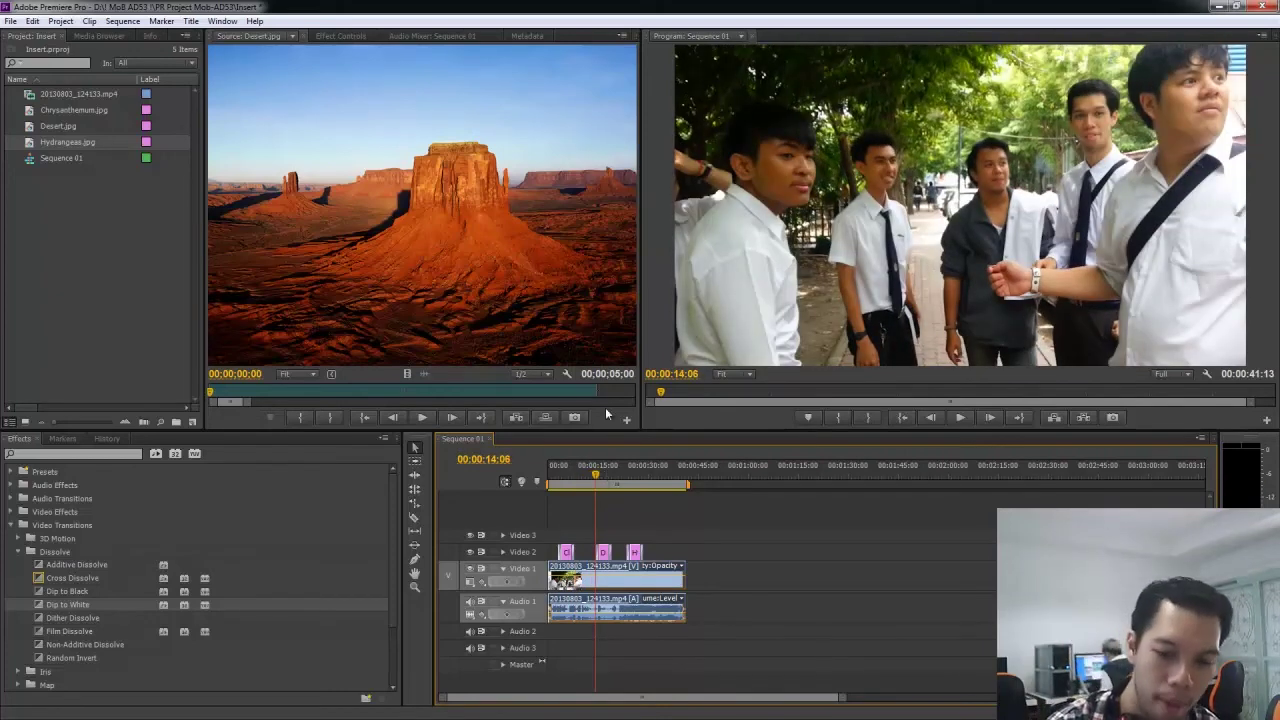
{"action": "key", "text": "space"}
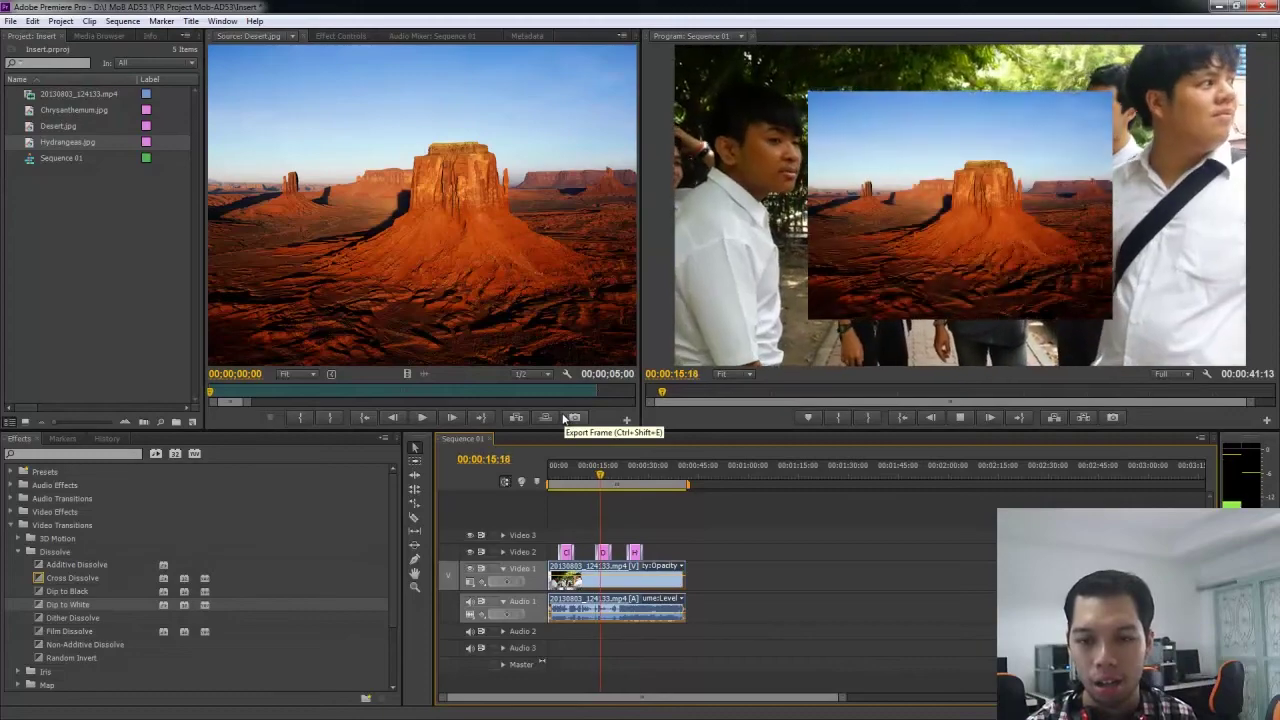